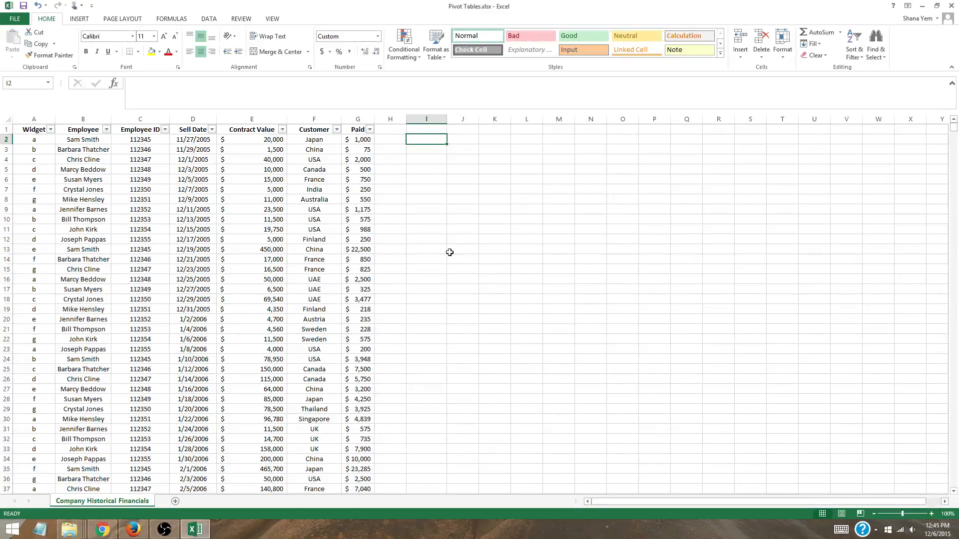
left_click(178, 212)
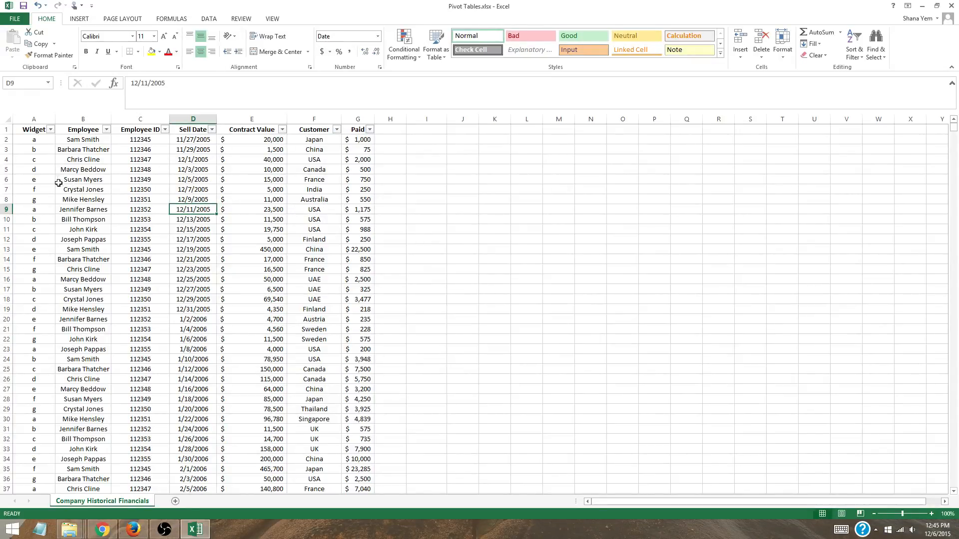
left_click(8, 121)
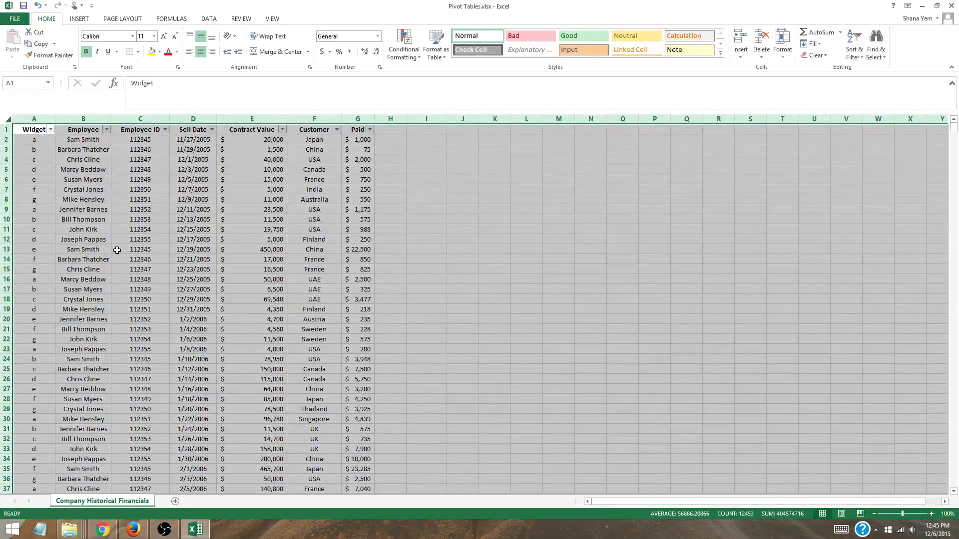
left_click(194, 257)
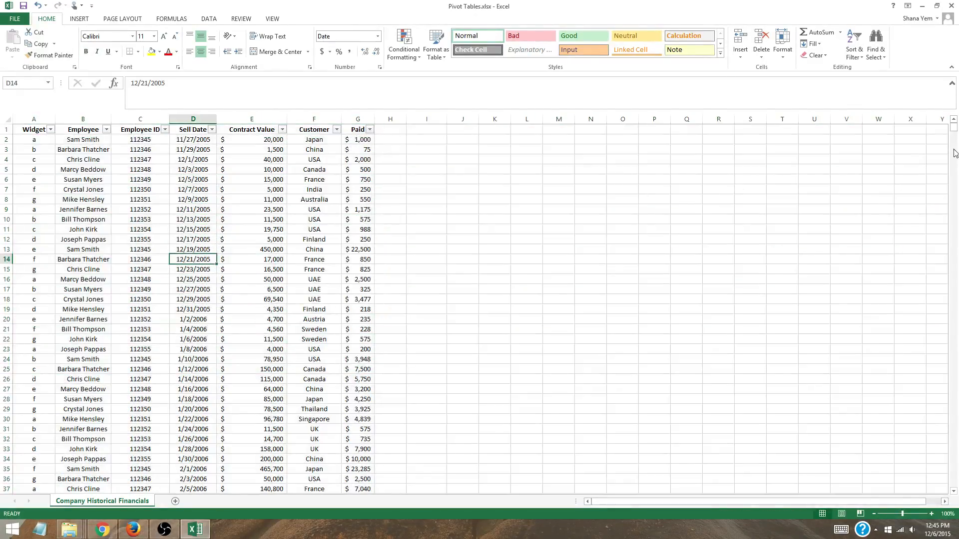
mouse_move(954, 131)
left_mouse_down()
mouse_move(958, 208)
mouse_move(954, 125)
left_mouse_up()
Step: Create a PivotTable on a new worksheet from the entire Company Historical Financials sheet
left_click(7, 120)
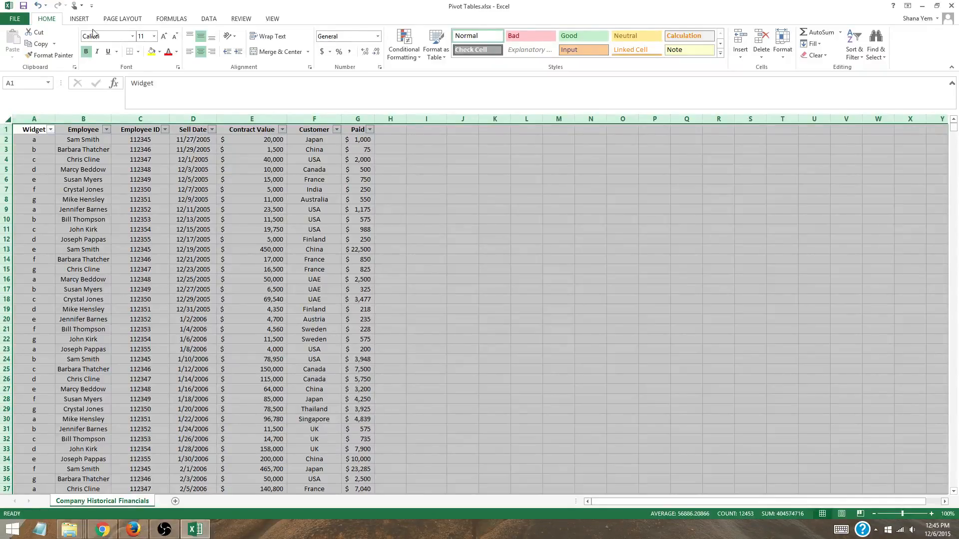
left_click(80, 18)
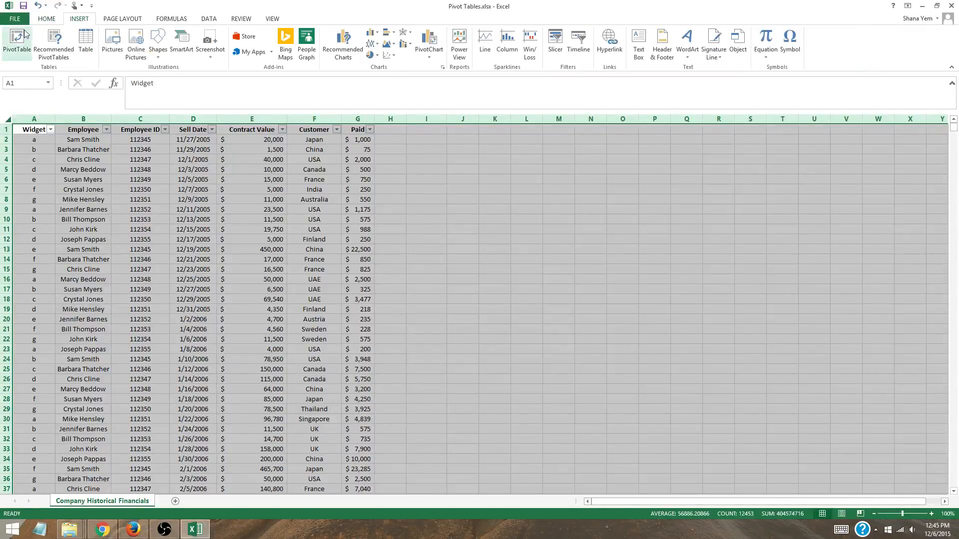
left_click(17, 42)
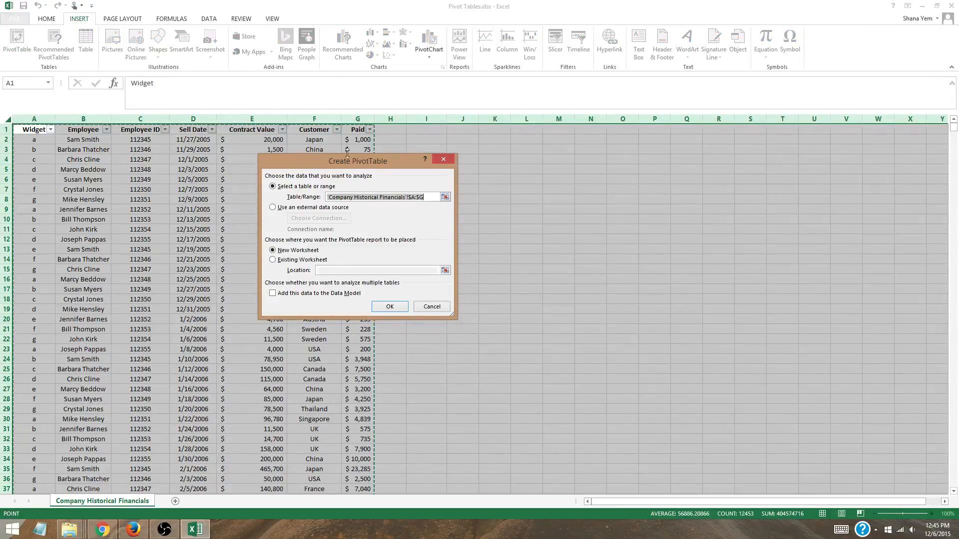
left_click(390, 307)
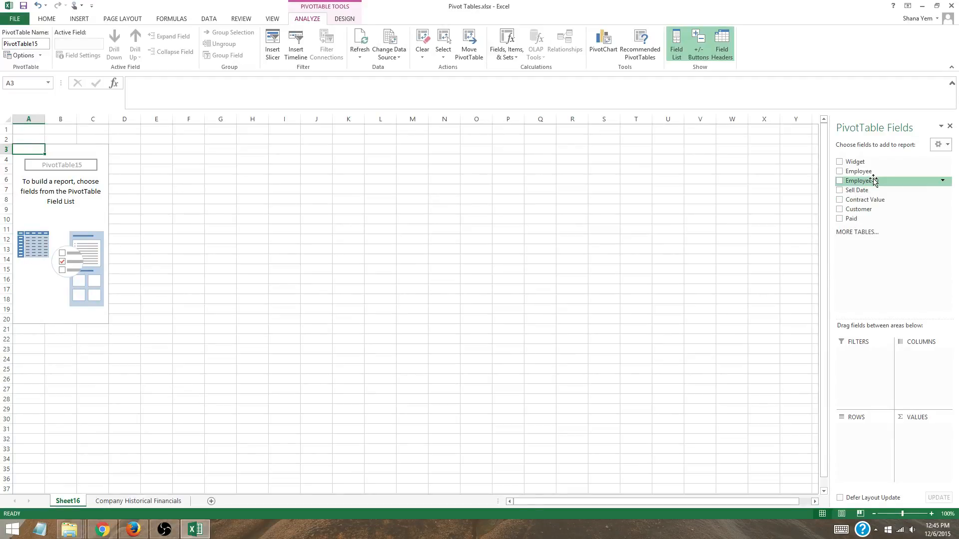
Step: Place Employee in the pivot rows and Contract Value in the values, summarized by Sum
left_click_drag(872, 175, 855, 434)
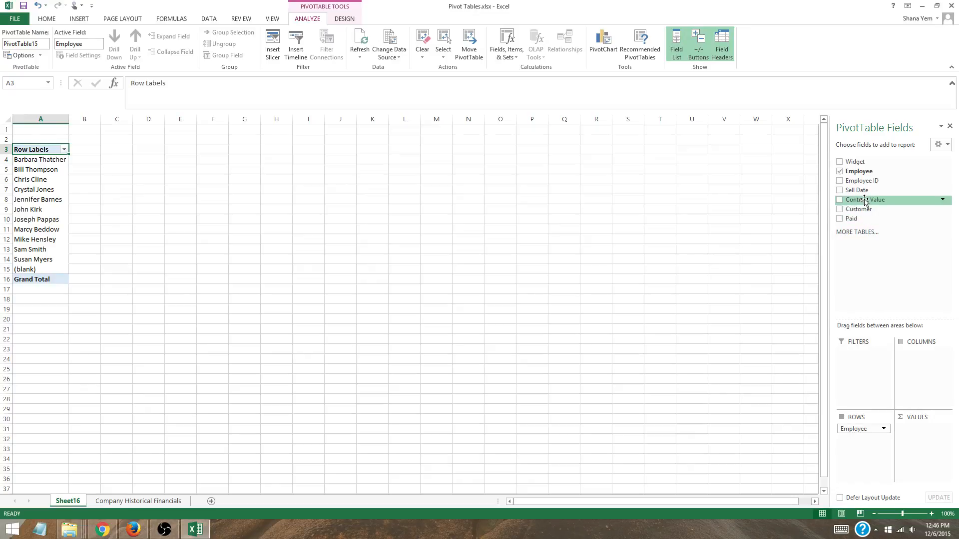
left_click_drag(866, 202, 921, 439)
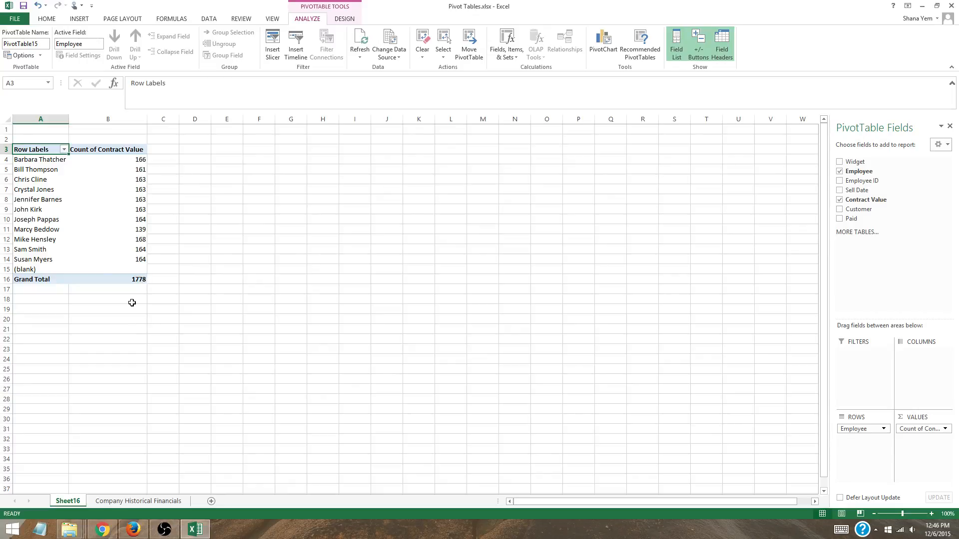
left_click(938, 430)
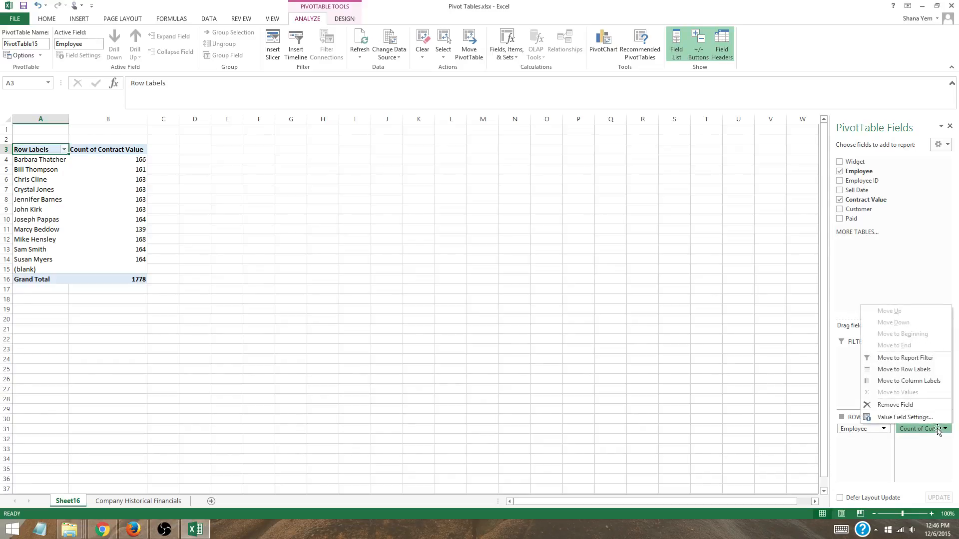
left_click(899, 420)
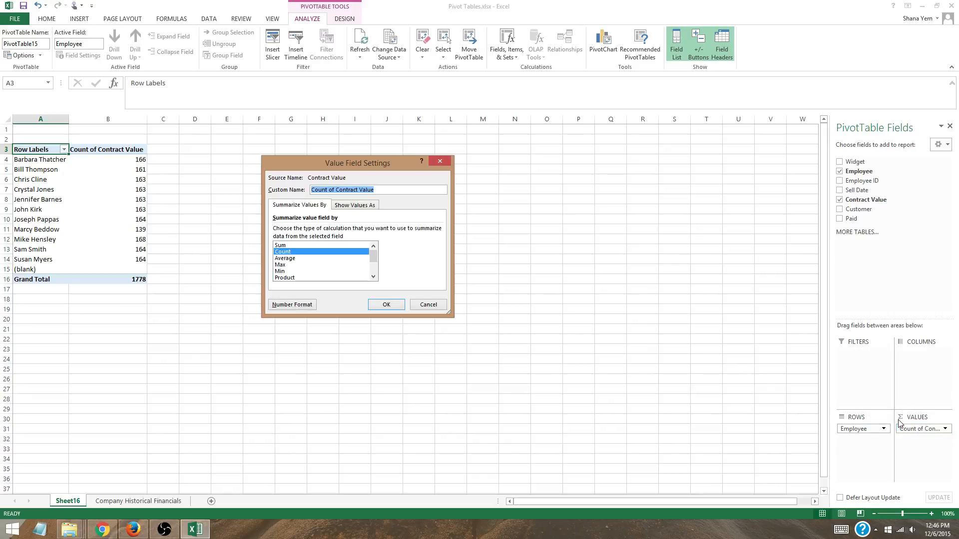
left_click(295, 246)
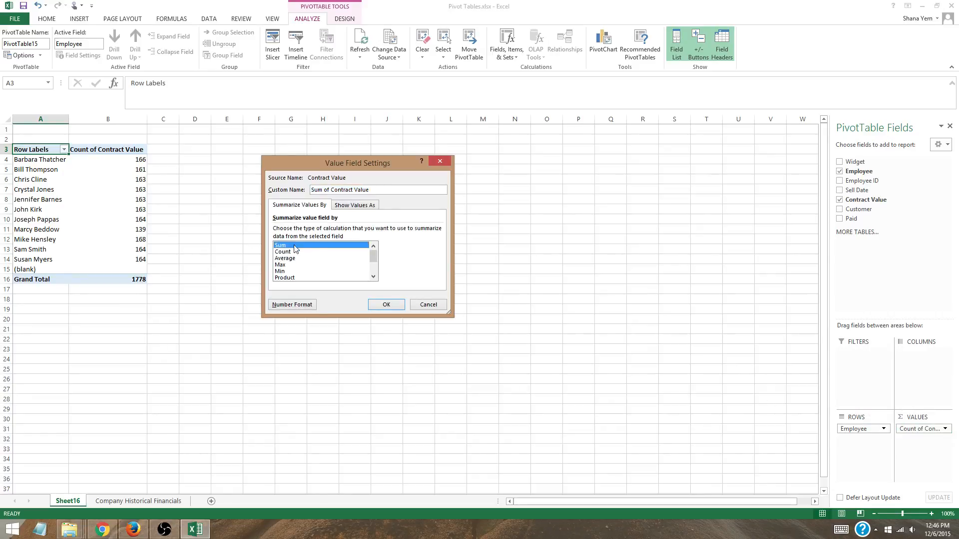
left_click(386, 305)
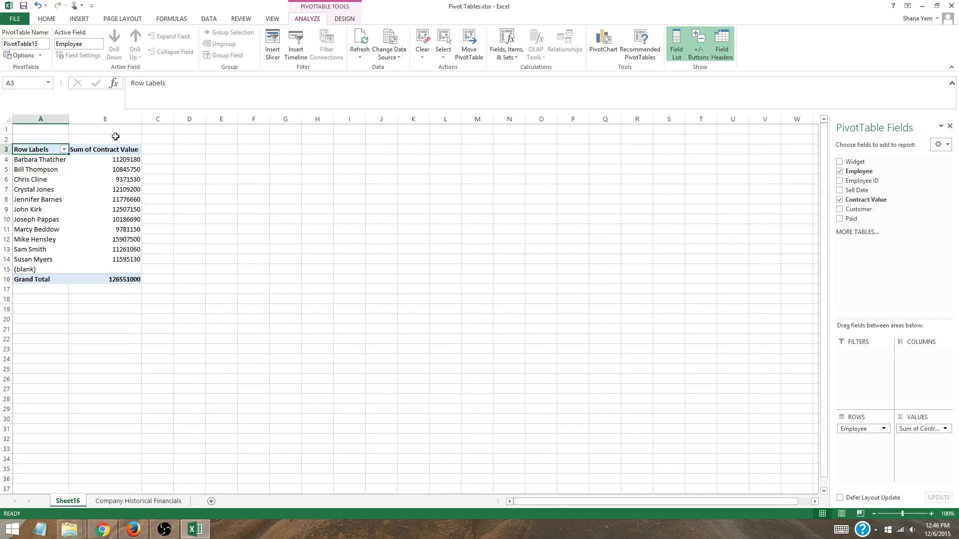
Step: Format the Sum of Contract Value column in accounting style with no decimal places
left_click(119, 119)
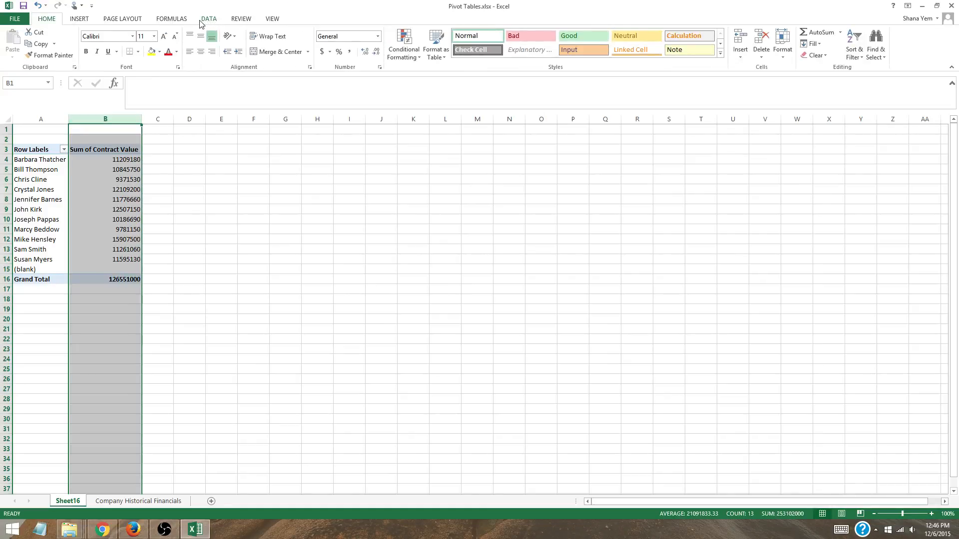
left_click(322, 55)
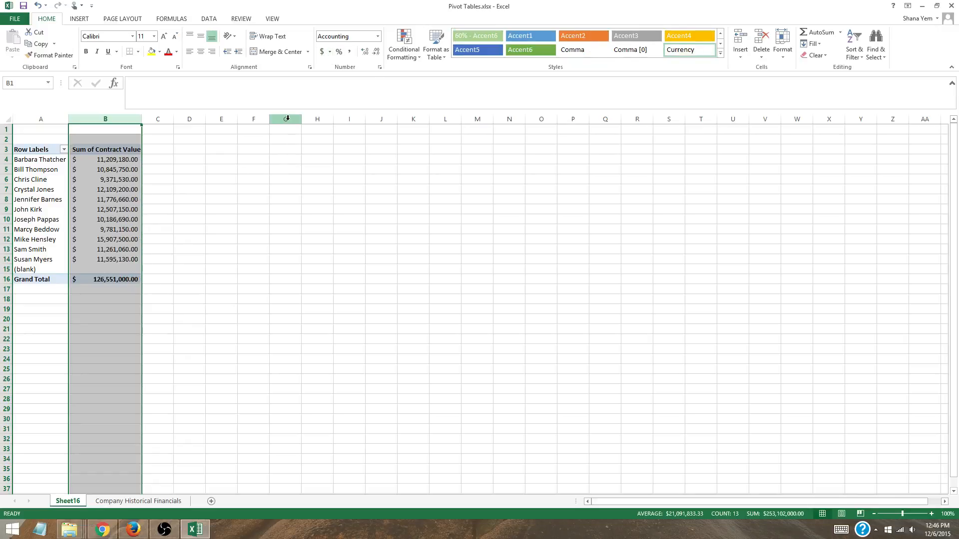
left_click(376, 51)
left_click(376, 51)
left_click(181, 261)
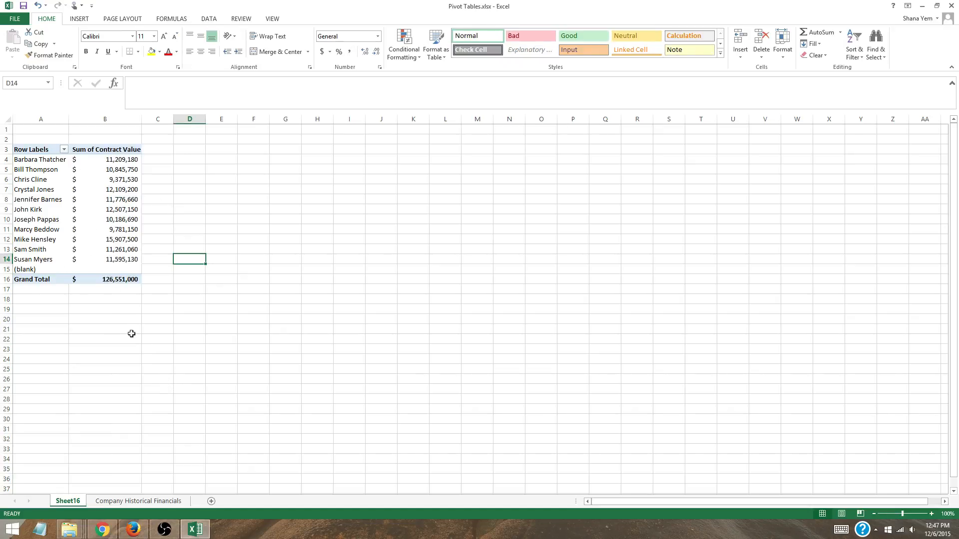
Step: Remove Employee from the rows and Contract Value from the values to empty the PivotTable
left_click(115, 220)
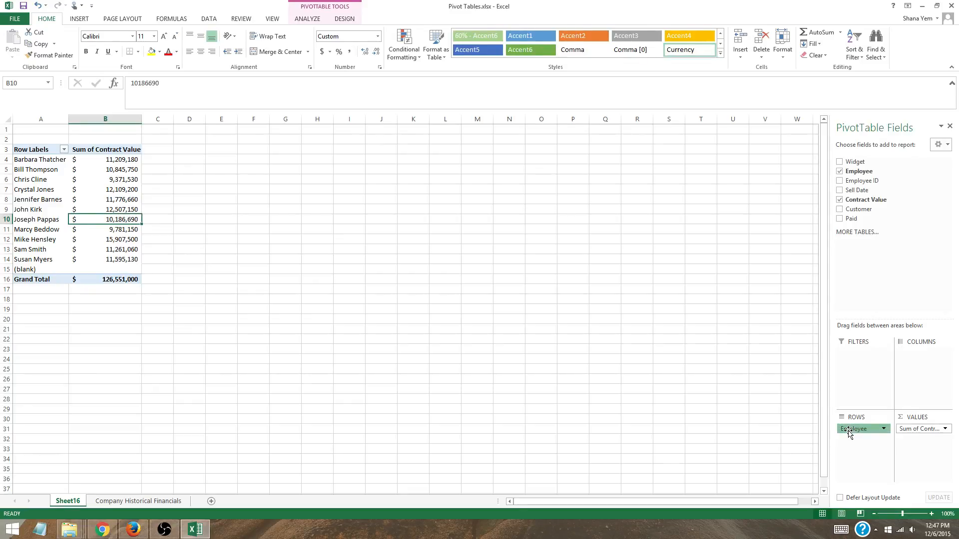
left_click_drag(849, 433, 732, 385)
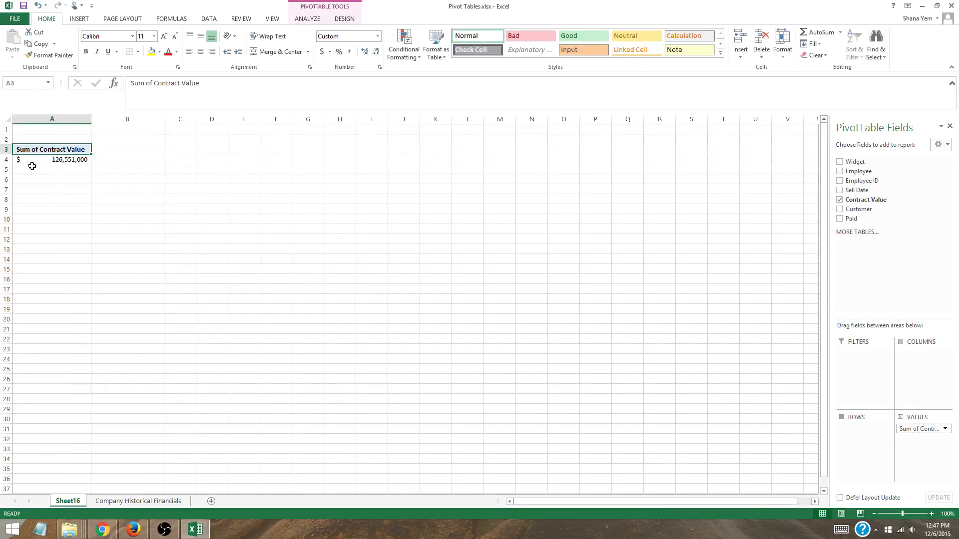
left_click_drag(914, 428, 637, 411)
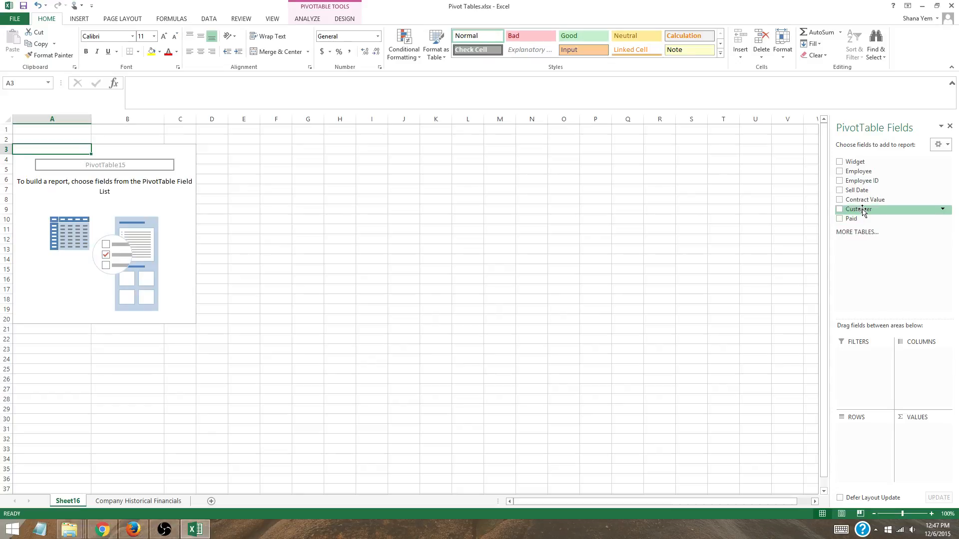
Step: Build the pivot with Customer in the rows and Contract Value in the values, summarized by Sum
left_click_drag(863, 209, 864, 437)
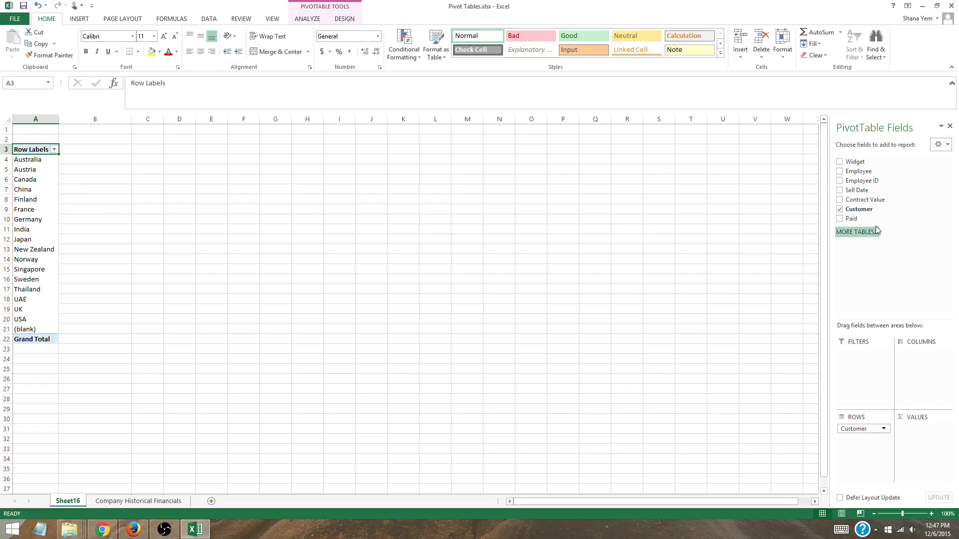
left_click_drag(867, 200, 919, 431)
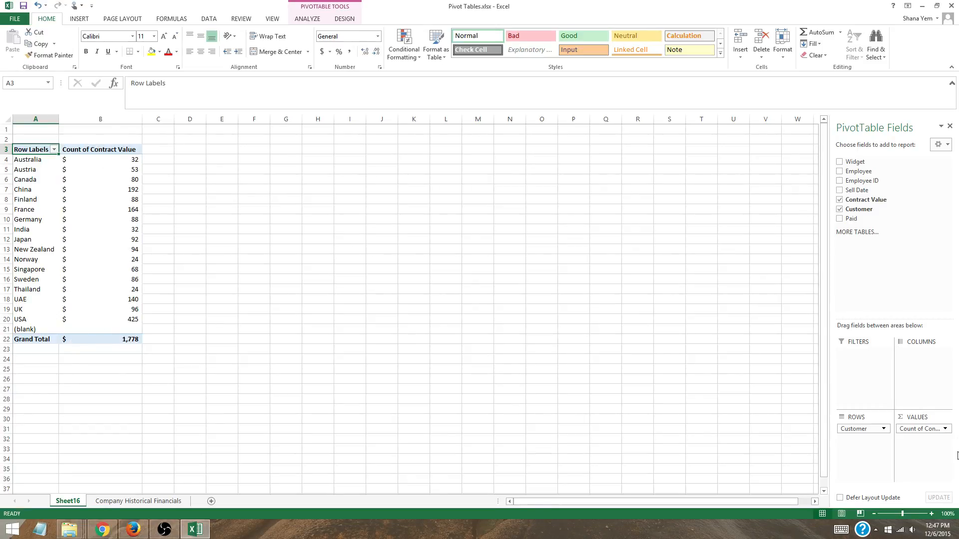
left_click(939, 429)
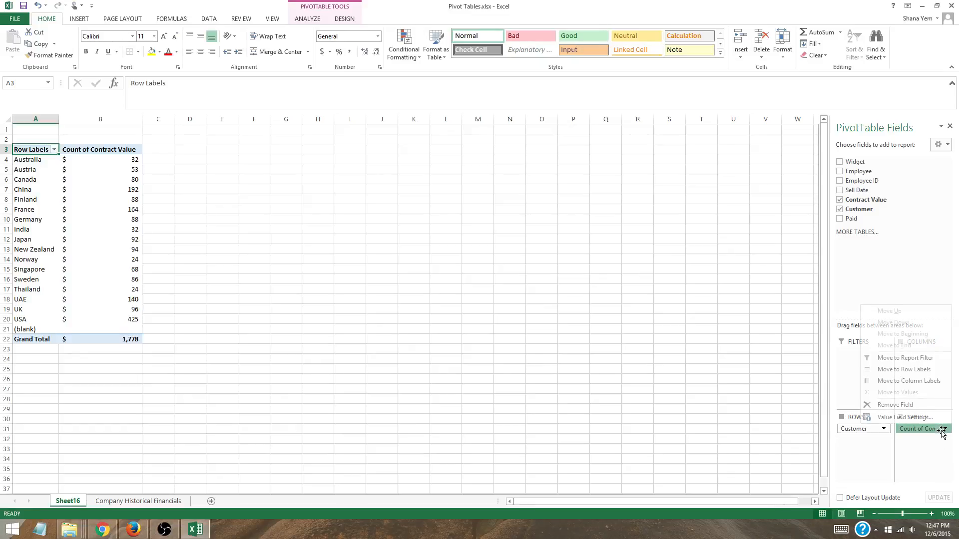
left_click(904, 417)
left_click(287, 247)
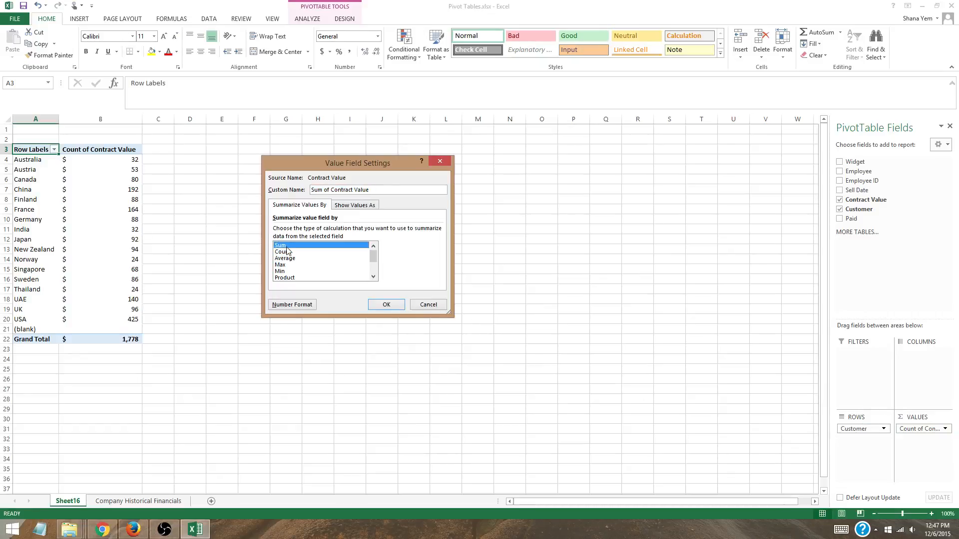
double_click(287, 247)
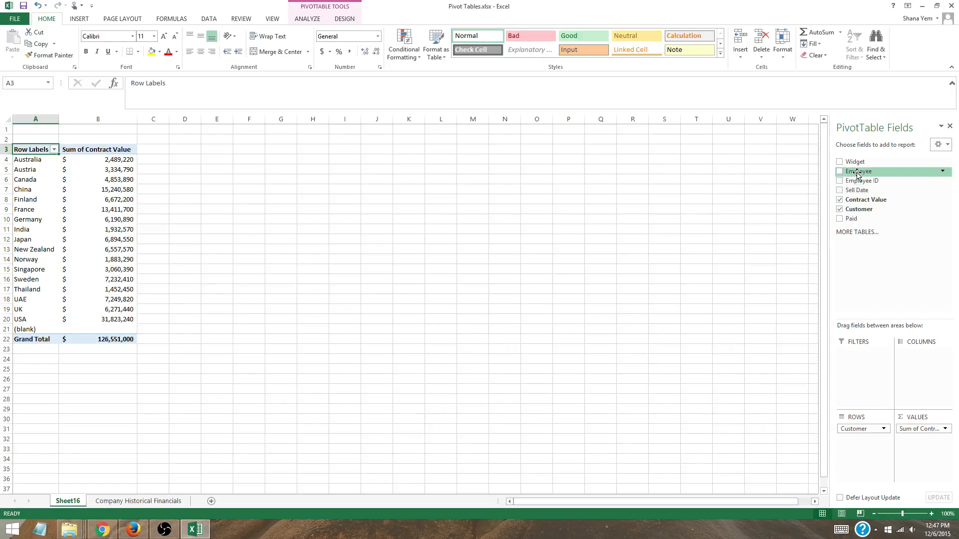
Step: Break down each customer's contract value by Employee beneath Customer in the rows, and remove the Employee field again
left_click_drag(858, 171, 860, 453)
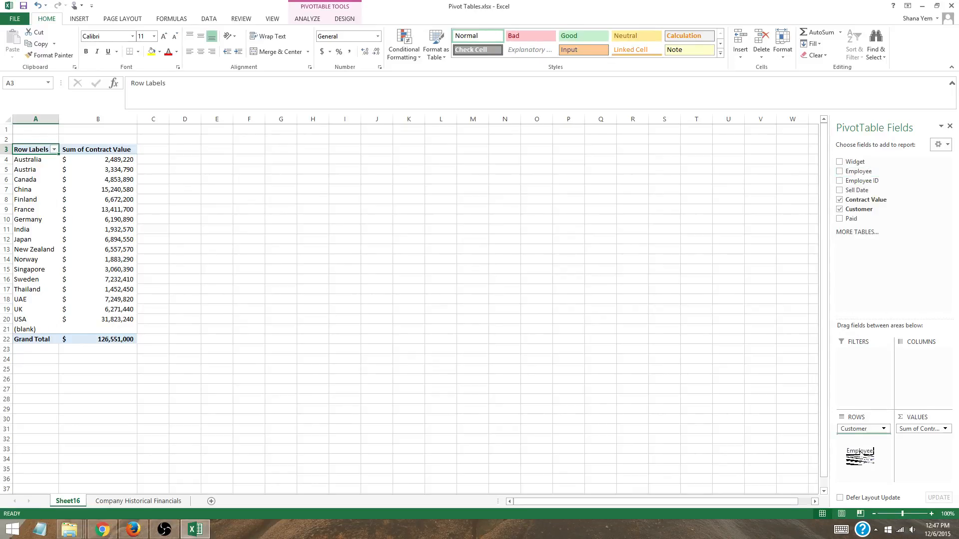
mouse_move(859, 452)
left_mouse_down()
mouse_move(740, 375)
mouse_move(869, 451)
left_mouse_up()
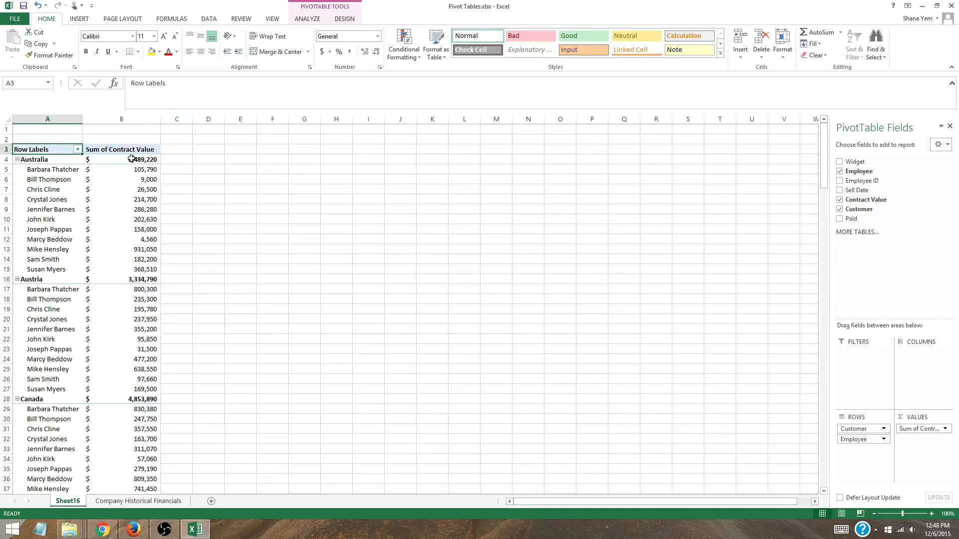
left_click_drag(132, 169, 125, 269)
left_click(135, 249)
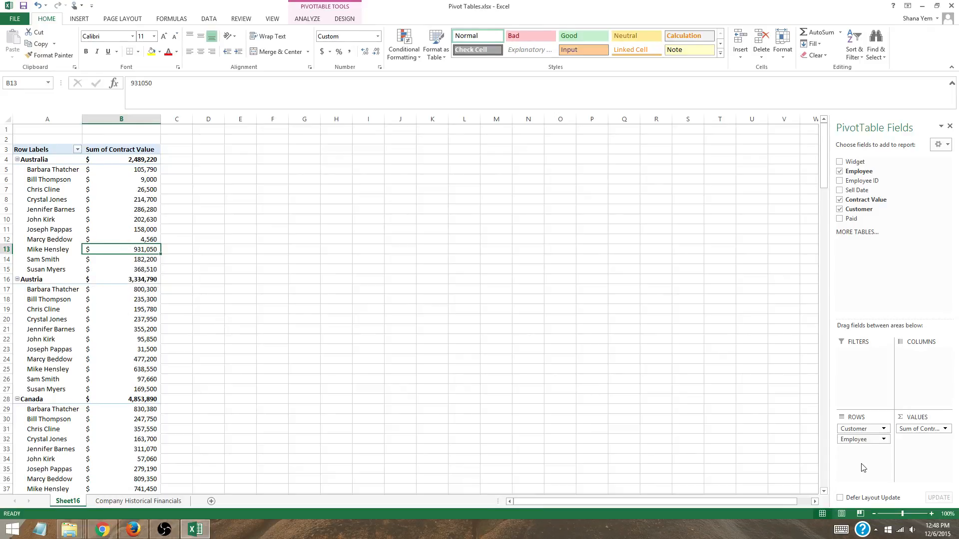
left_click_drag(855, 440, 686, 410)
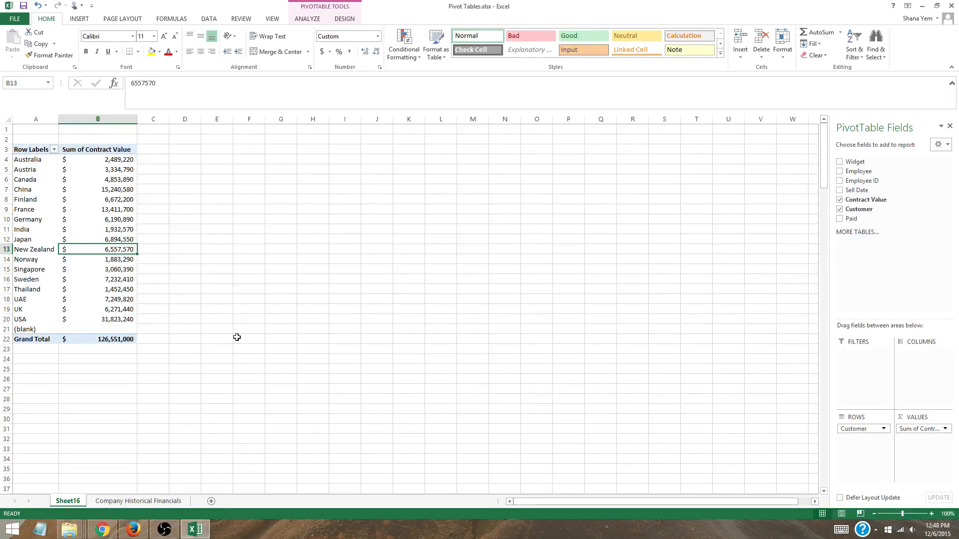
Step: Drill down into New Zealand's contract value total to list its source records on a separate sheet, and review those records
mouse_move(119, 248)
double_click(125, 249)
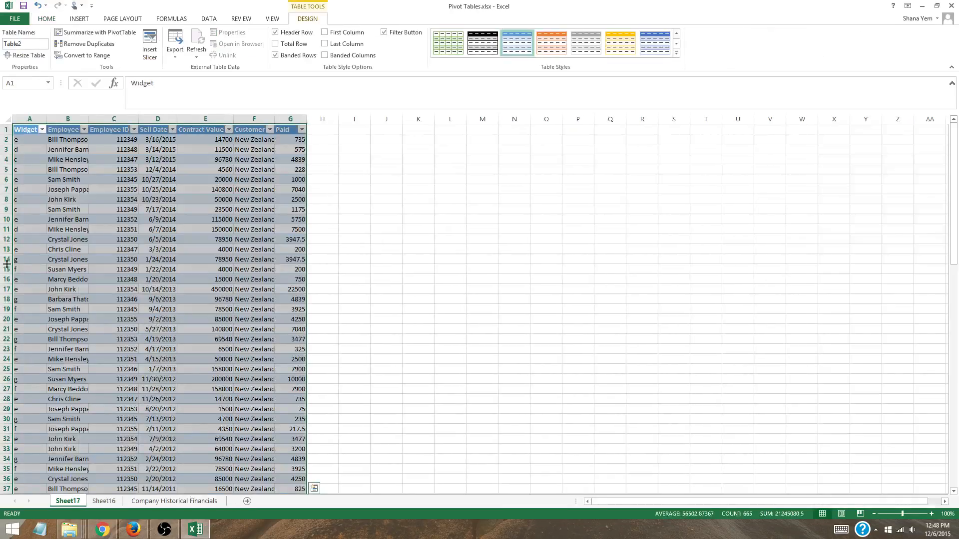
left_click(174, 501)
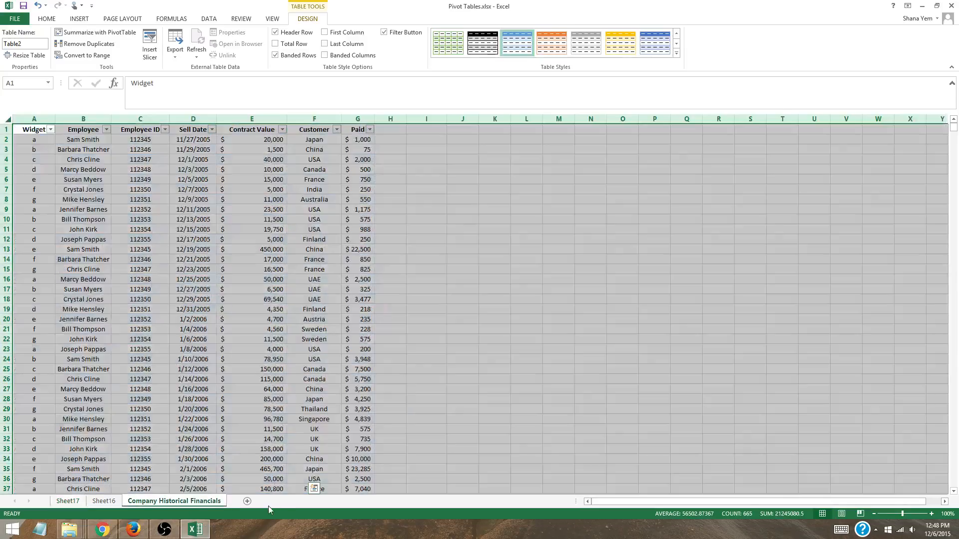
left_click(68, 501)
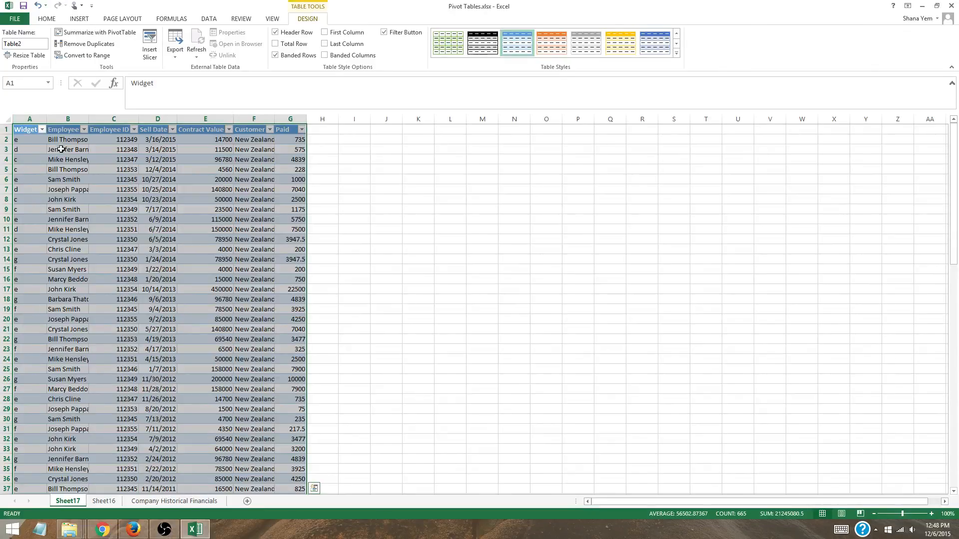
left_click(165, 300)
left_click(207, 190)
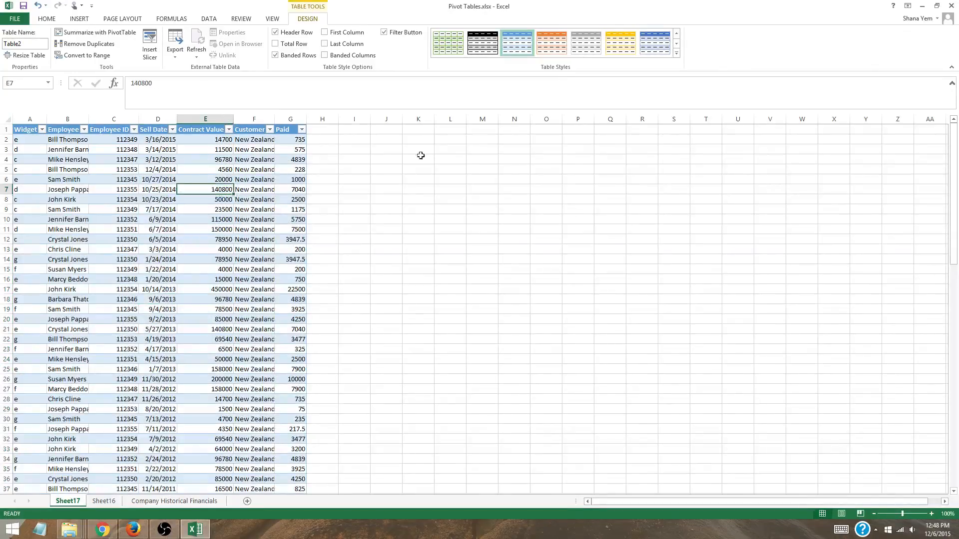
left_click(310, 171)
left_click(288, 239)
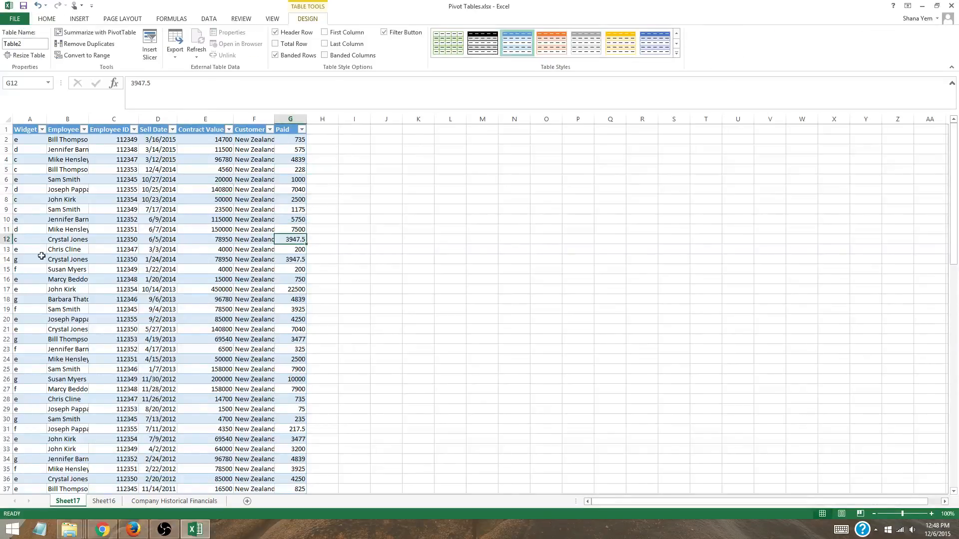
Step: Delete Sheet17, which holds New Zealand's drill-down records, from the workbook
right_click(78, 502)
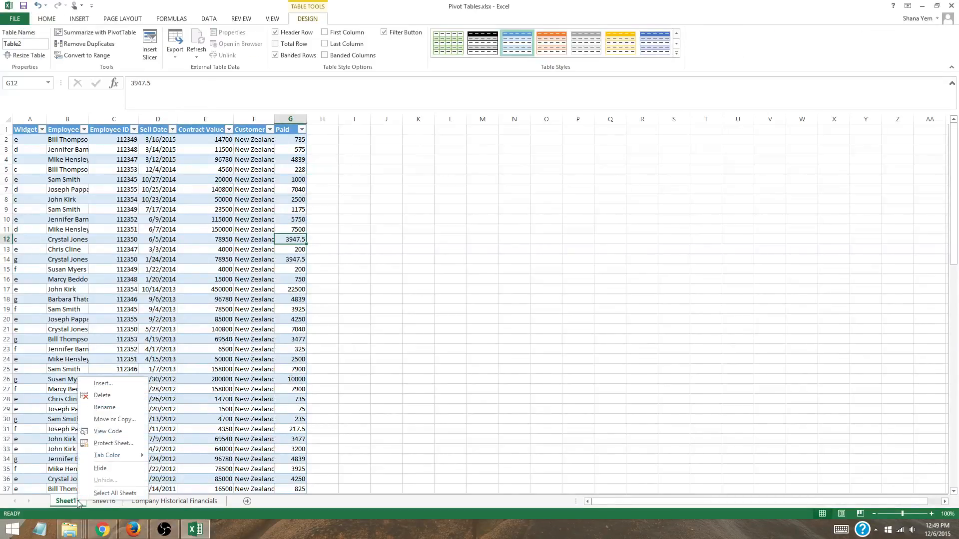
left_click(103, 395)
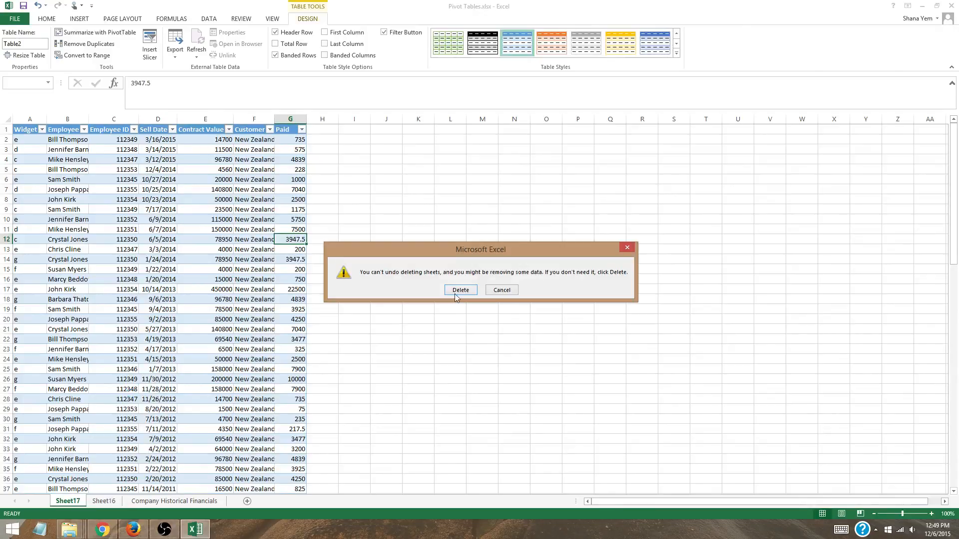
left_click(457, 299)
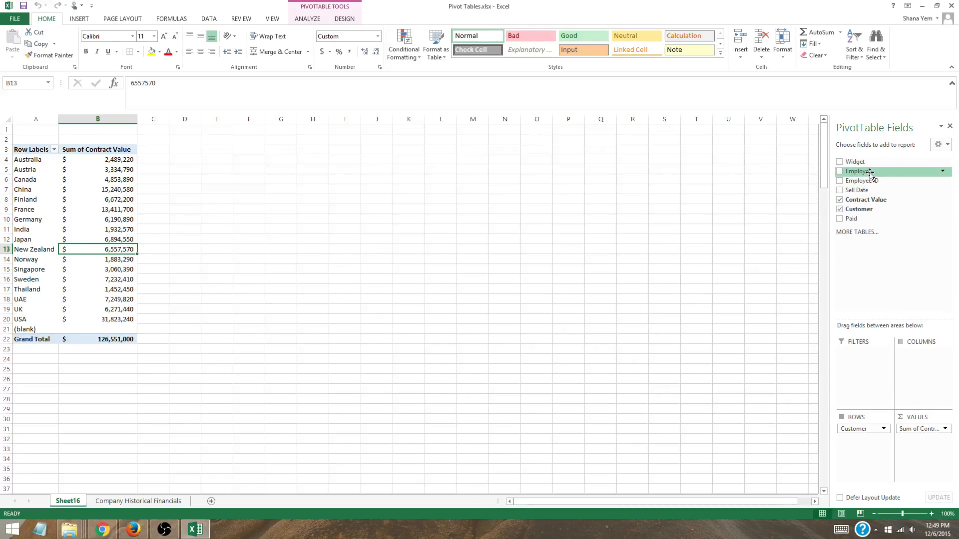
Step: Add Employee as the PivotTable's report filter and generate a separate report filter page for each employee
left_click_drag(871, 174, 866, 370)
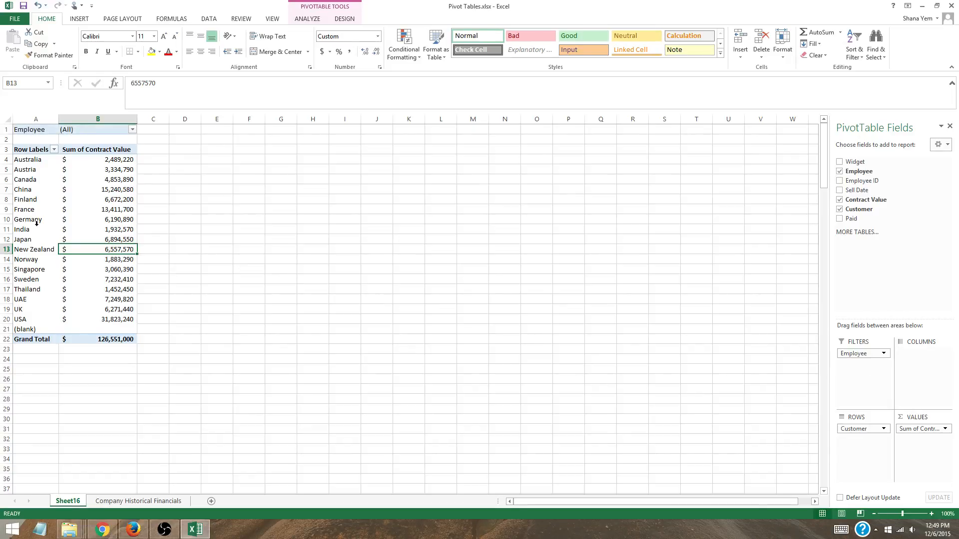
left_click(129, 223)
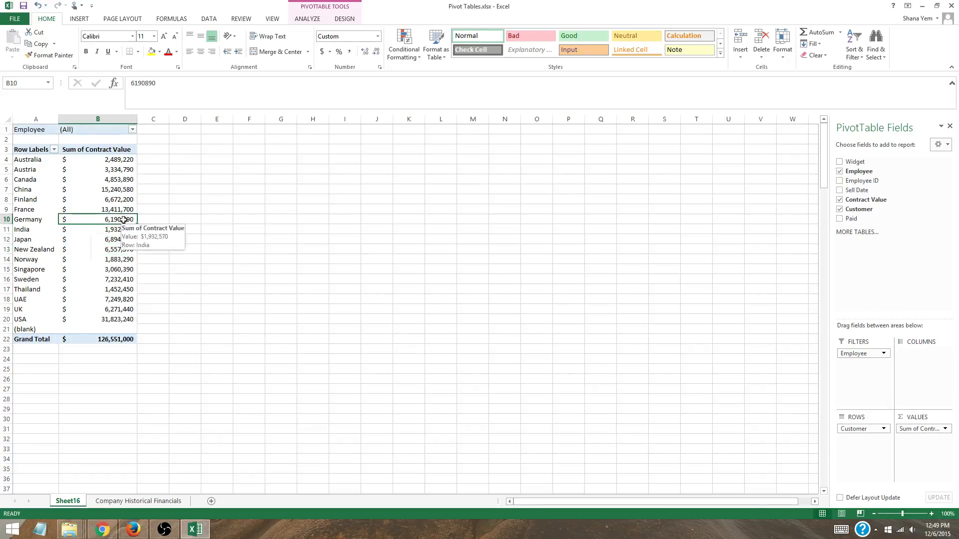
left_click(18, 130)
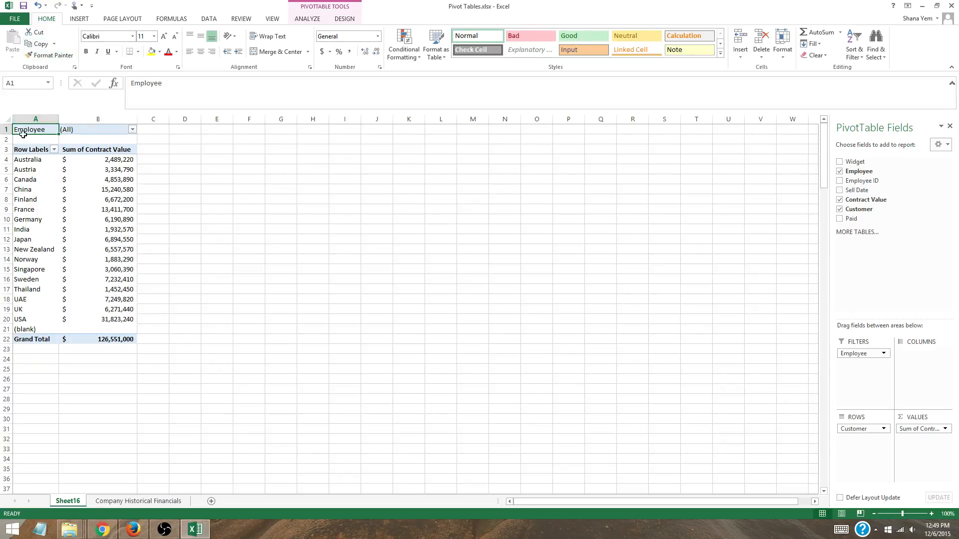
left_click(311, 18)
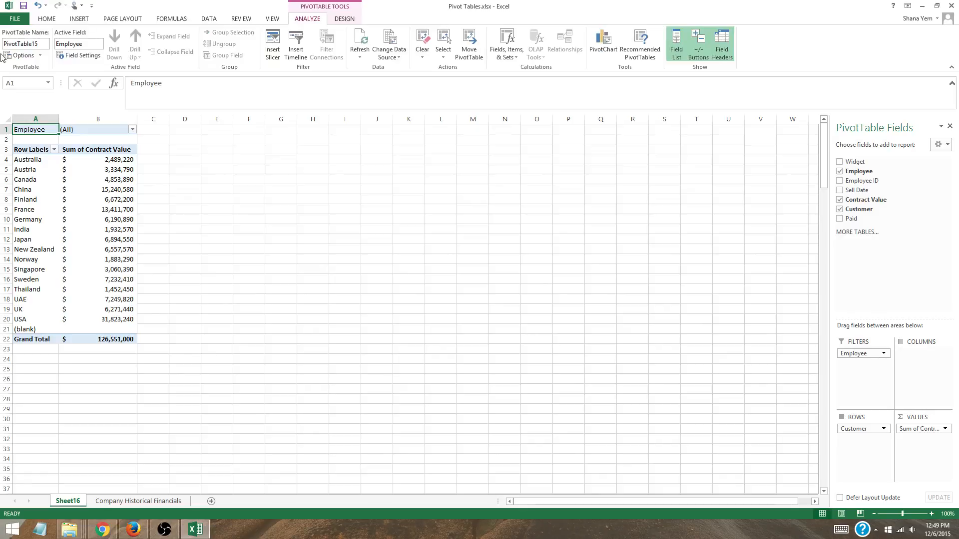
left_click(40, 55)
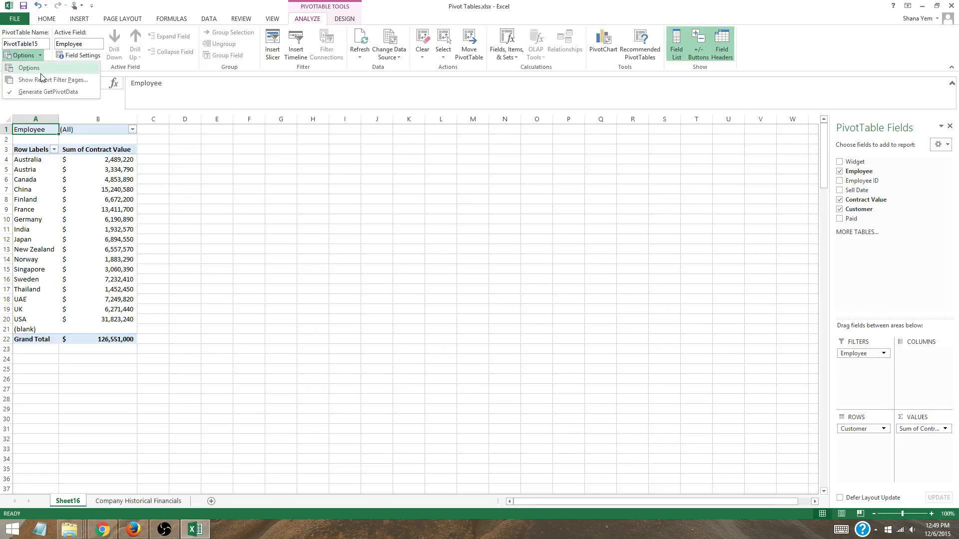
left_click(40, 81)
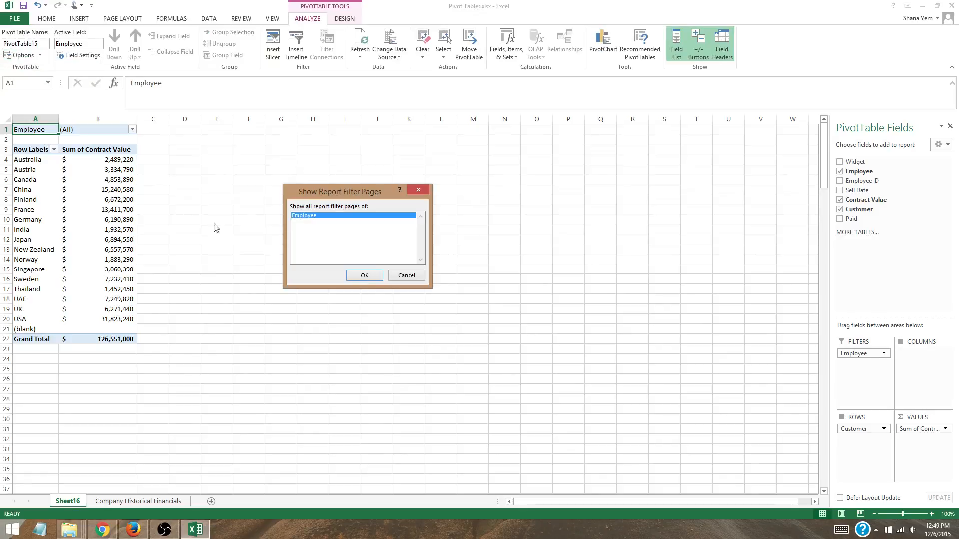
left_click(365, 276)
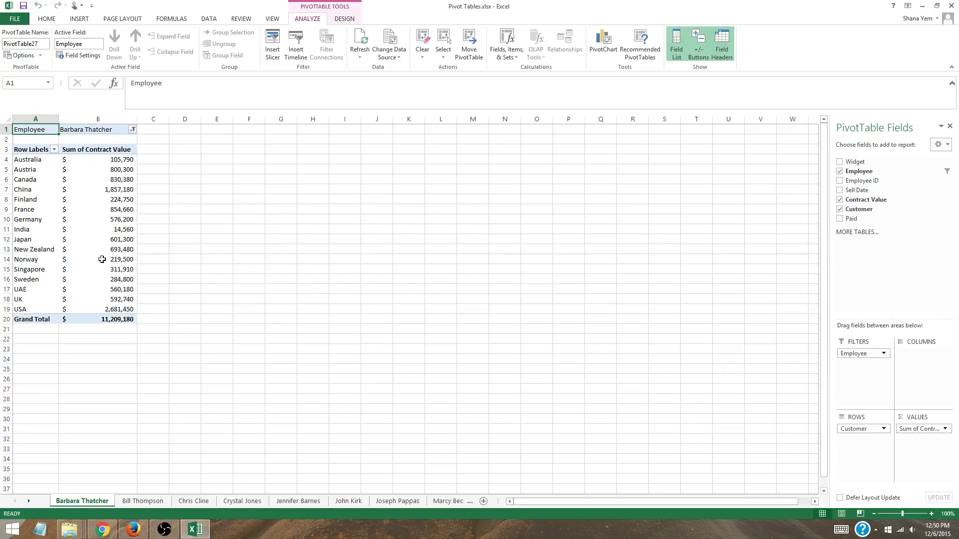
Step: Examine the contract values by customer on the individual employee report sheets
left_click(151, 504)
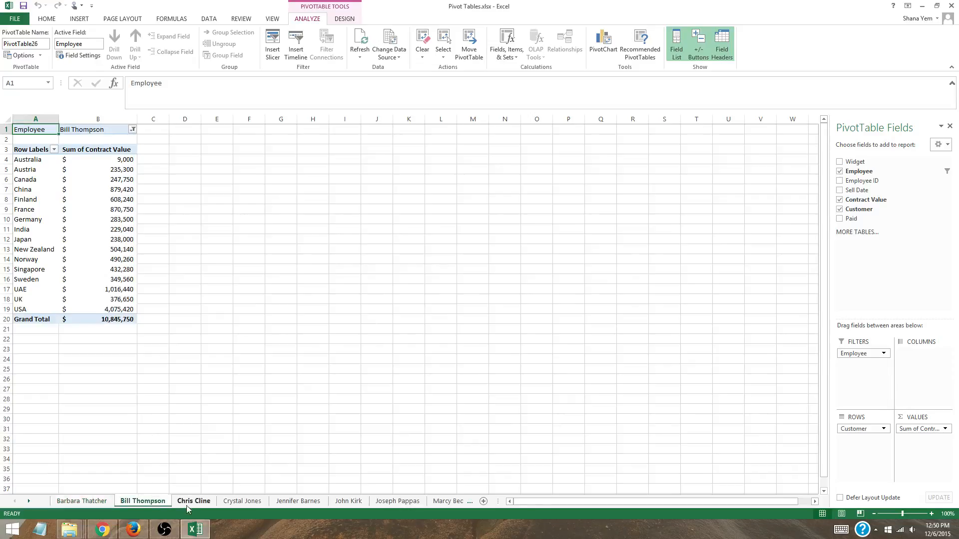
left_click(195, 503)
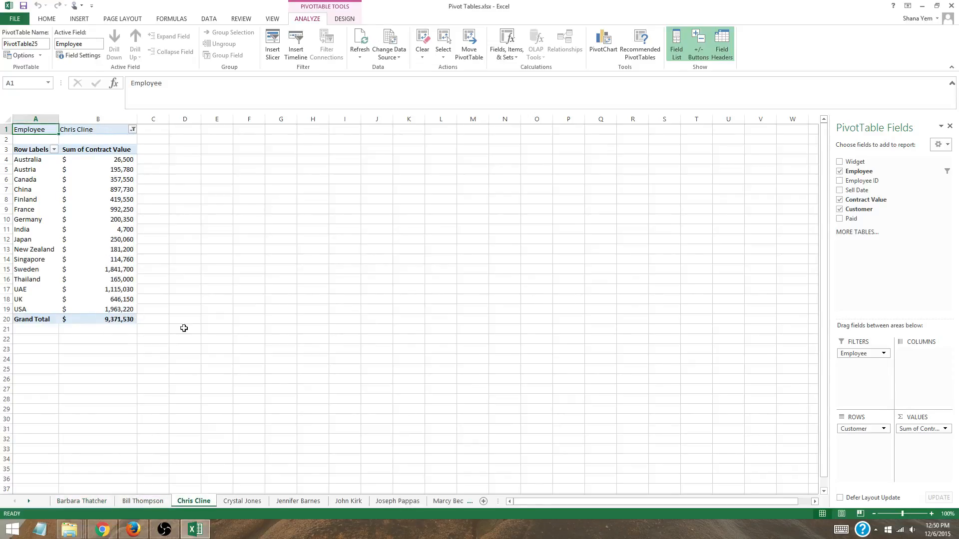
left_click(247, 503)
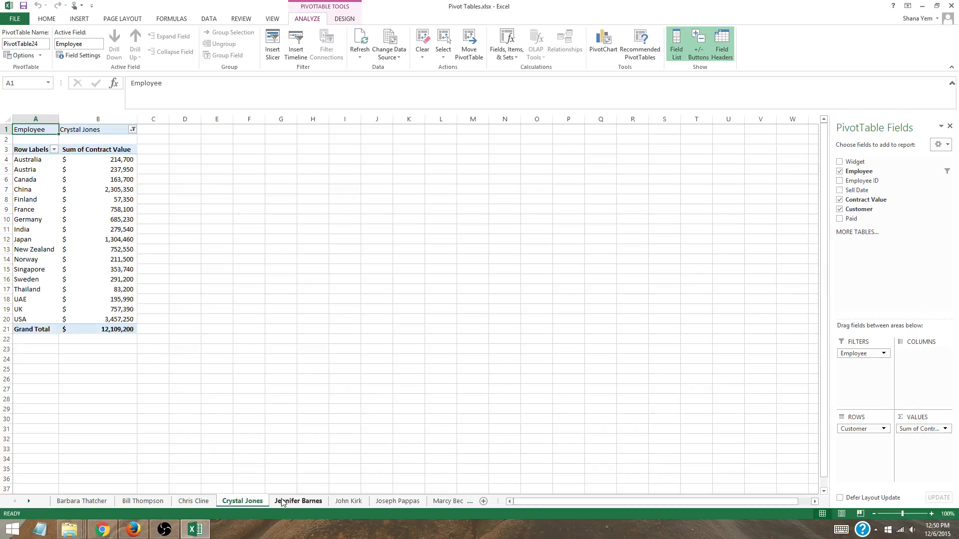
left_click(299, 503)
left_click(349, 503)
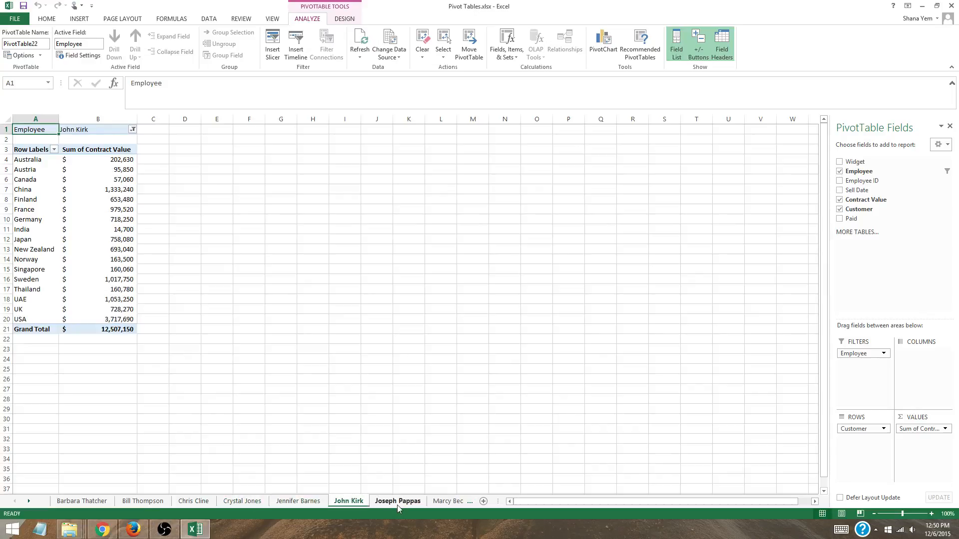
left_click(397, 502)
left_click(439, 502)
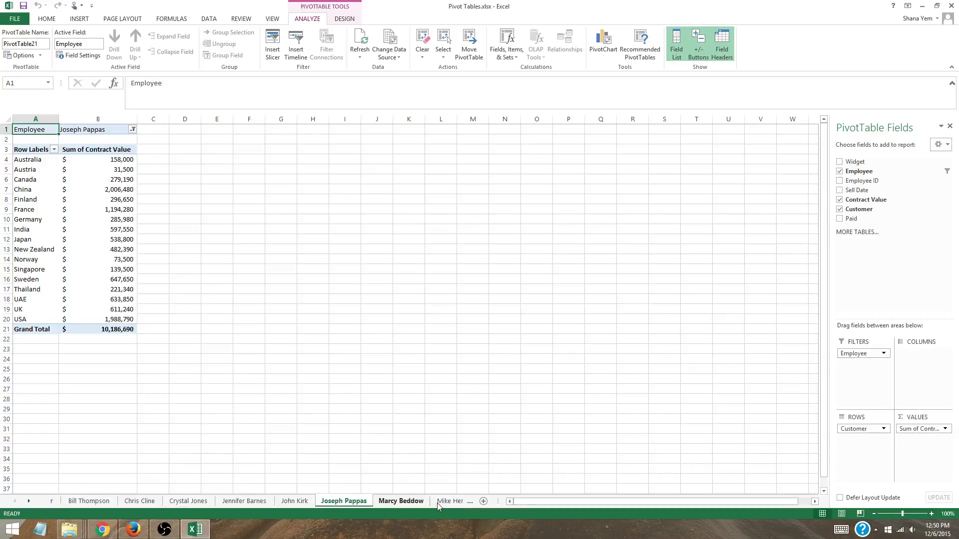
left_click(28, 501)
left_click(28, 501)
left_click(28, 502)
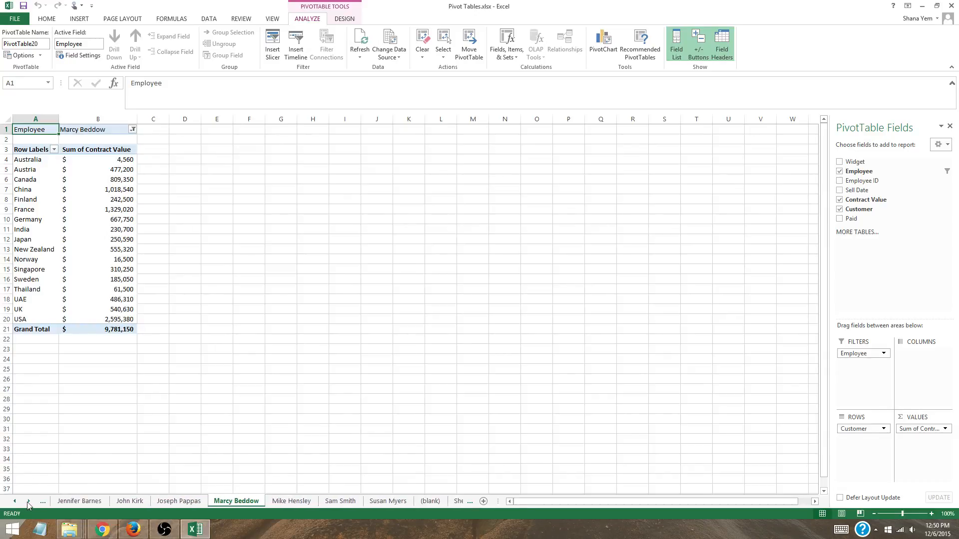
left_click(41, 502)
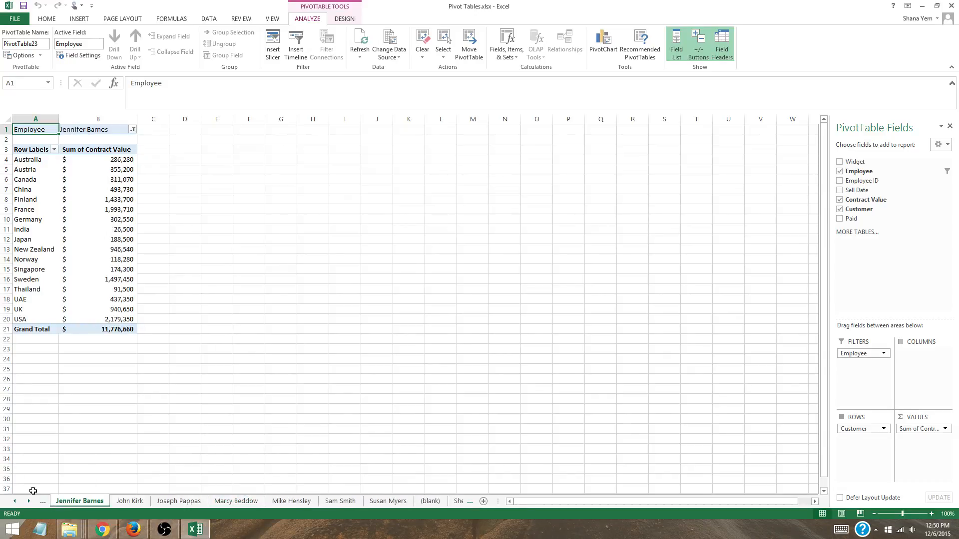
left_click(395, 503)
Step: Delete the (blank) report filter sheet from the workbook
left_click(432, 504)
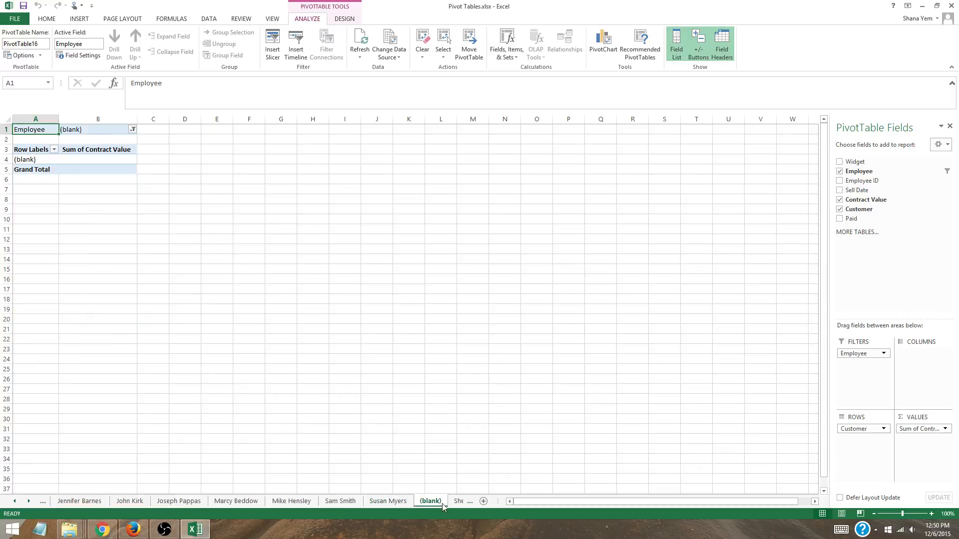
right_click(443, 505)
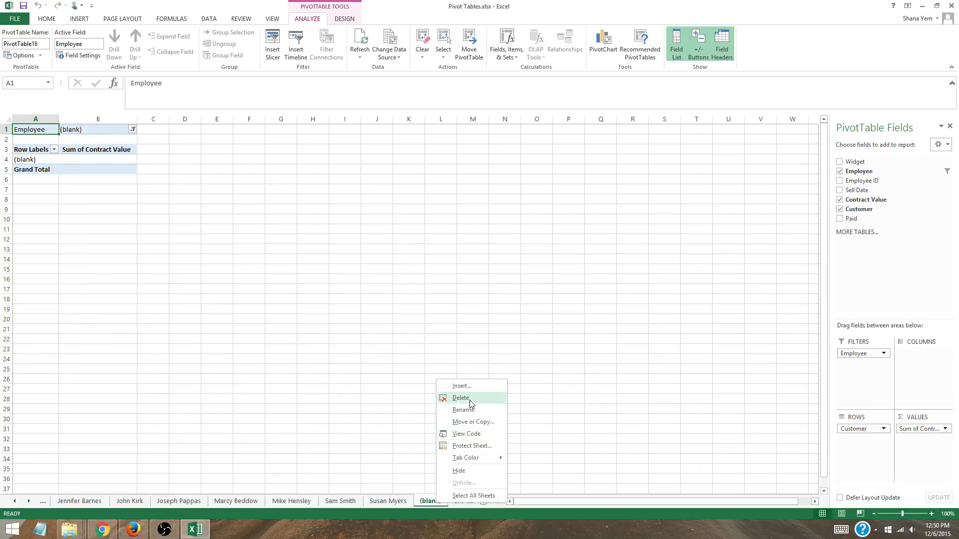
left_click(460, 398)
left_click(477, 292)
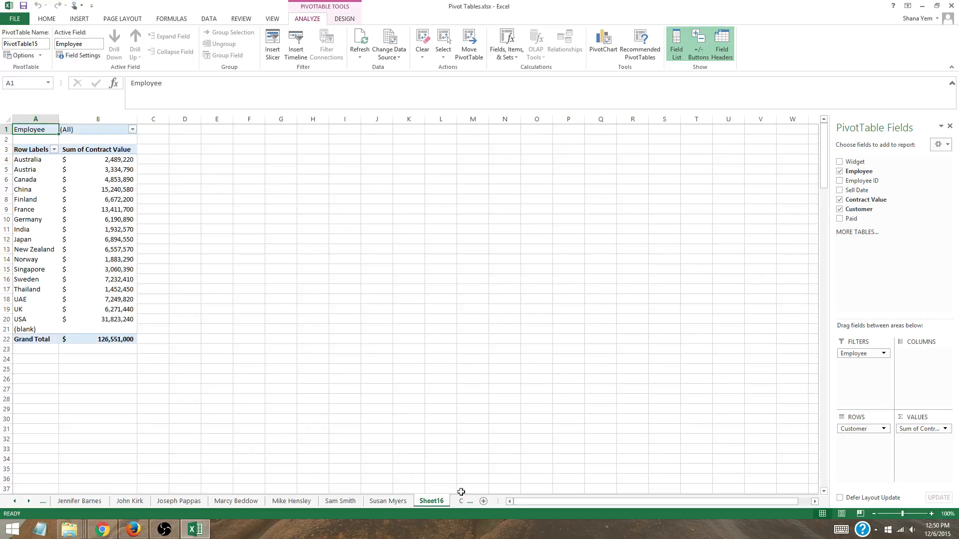
Step: Insert a Clustered Bar PivotChart based on the Sheet16 PivotTable of contract values by customer
left_click(216, 319)
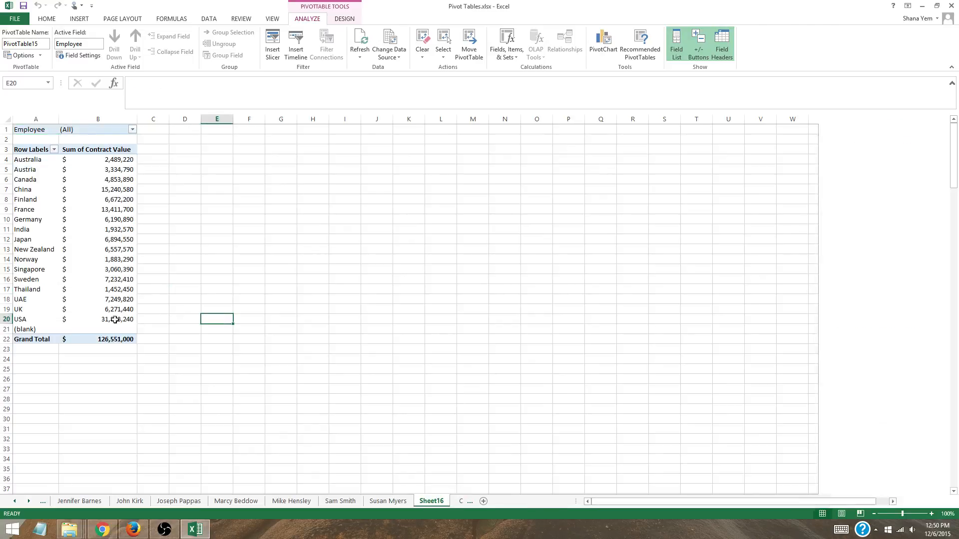
left_click(114, 247)
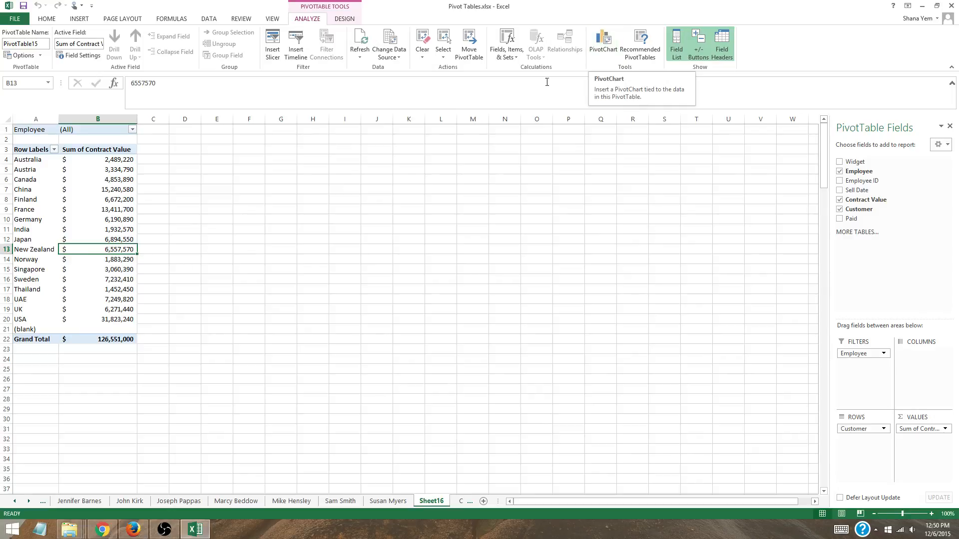
left_click(604, 44)
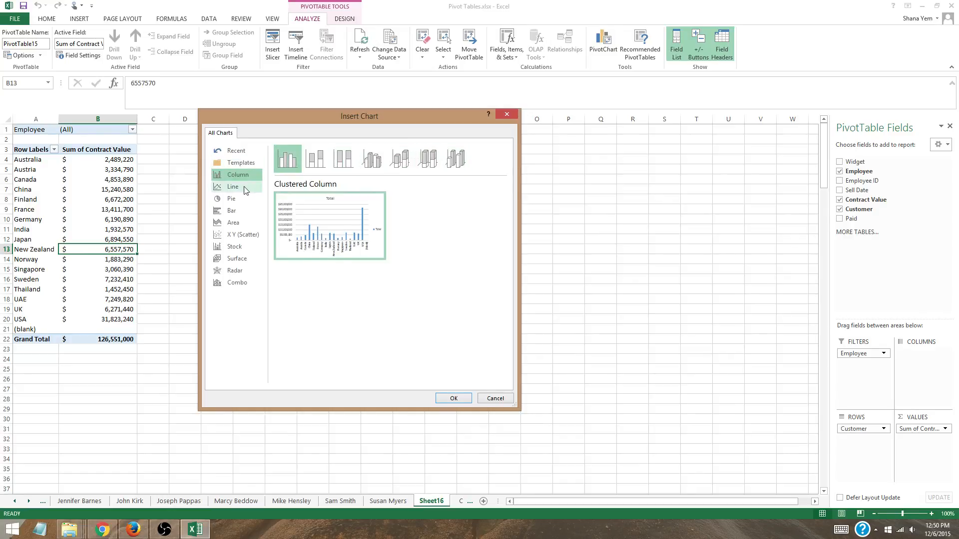
left_click(218, 187)
left_click(222, 199)
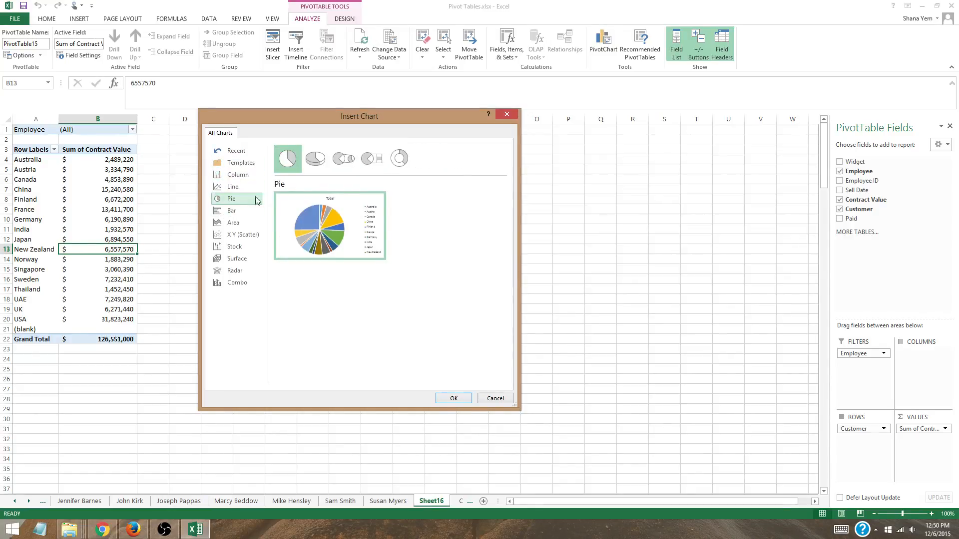
mouse_move(332, 244)
left_click(235, 211)
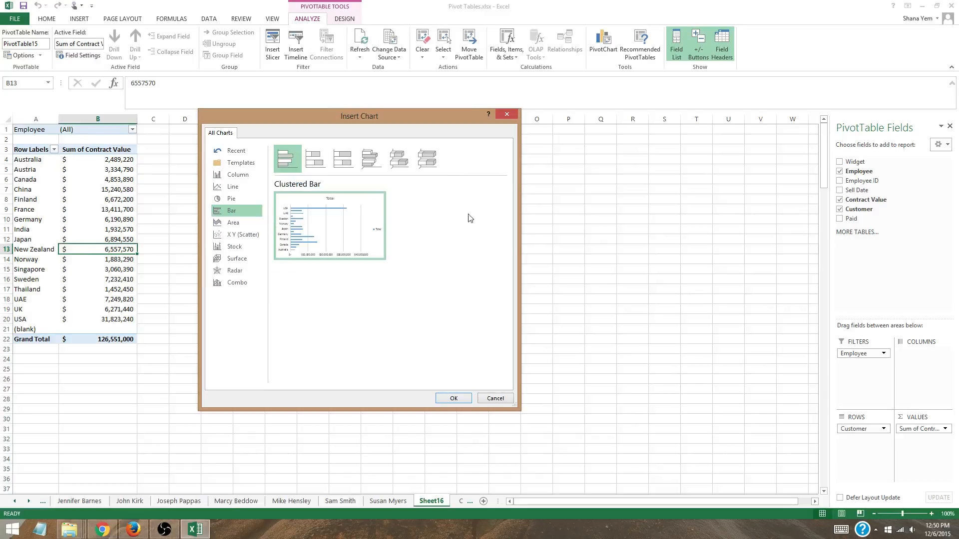
left_click(454, 399)
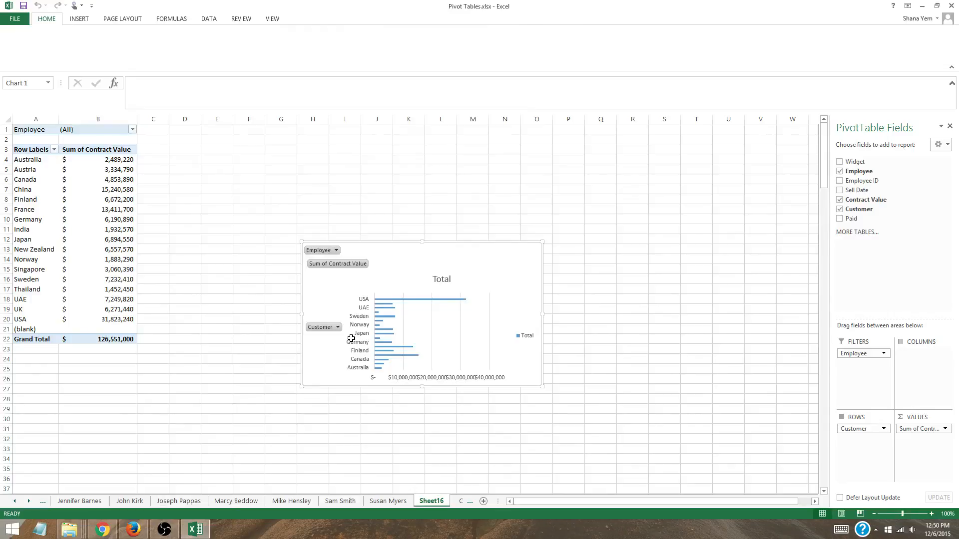
Step: Move the PivotChart beside the PivotTable and enlarge it to about 4.84" high by 10.16" wide
left_click_drag(429, 247, 289, 160)
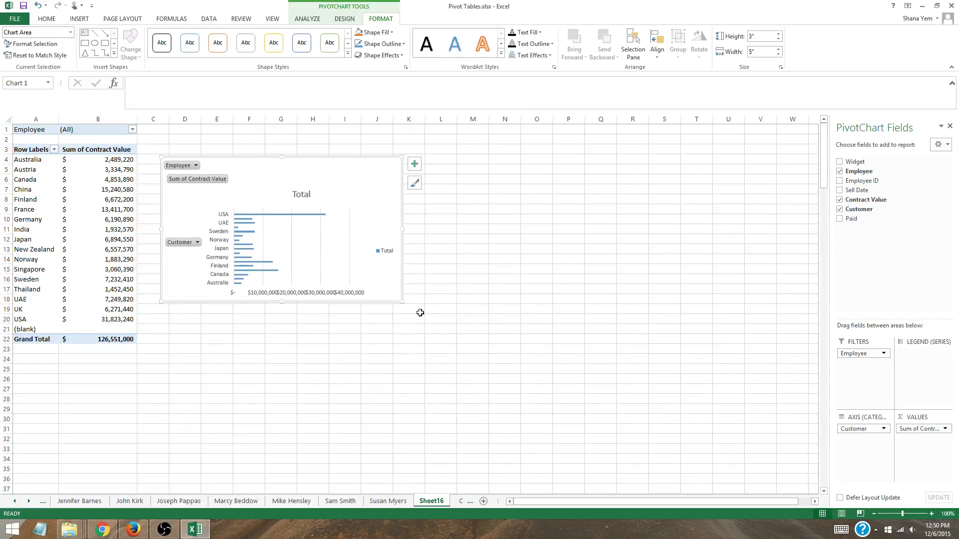
left_click_drag(402, 301, 650, 390)
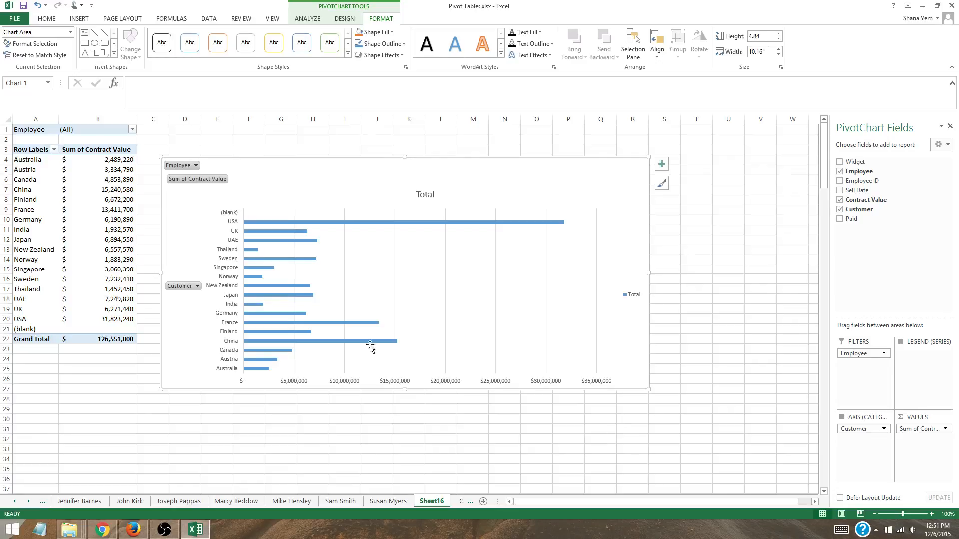
Step: Filter the PivotChart by Employee to show only the first employee listed
mouse_move(295, 224)
left_click(195, 161)
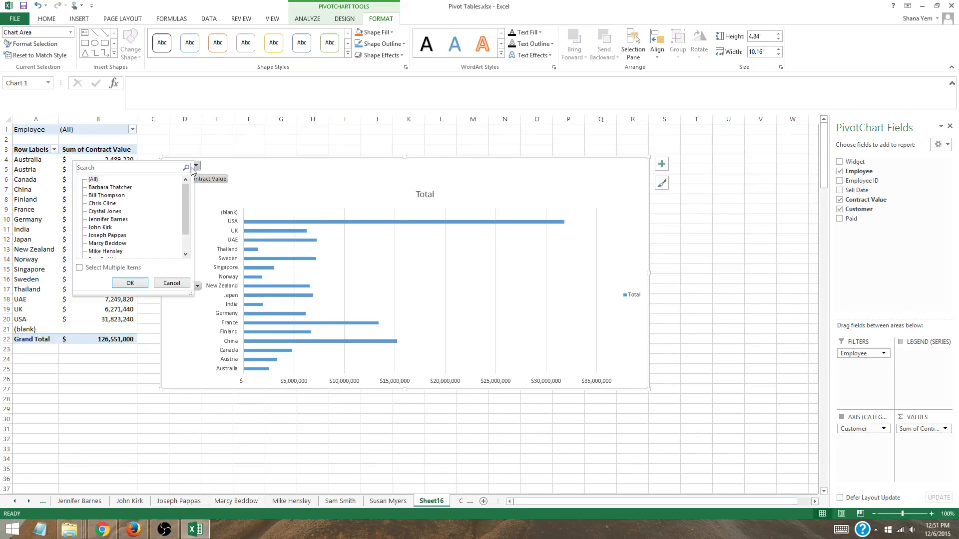
left_click(108, 187)
left_click(130, 282)
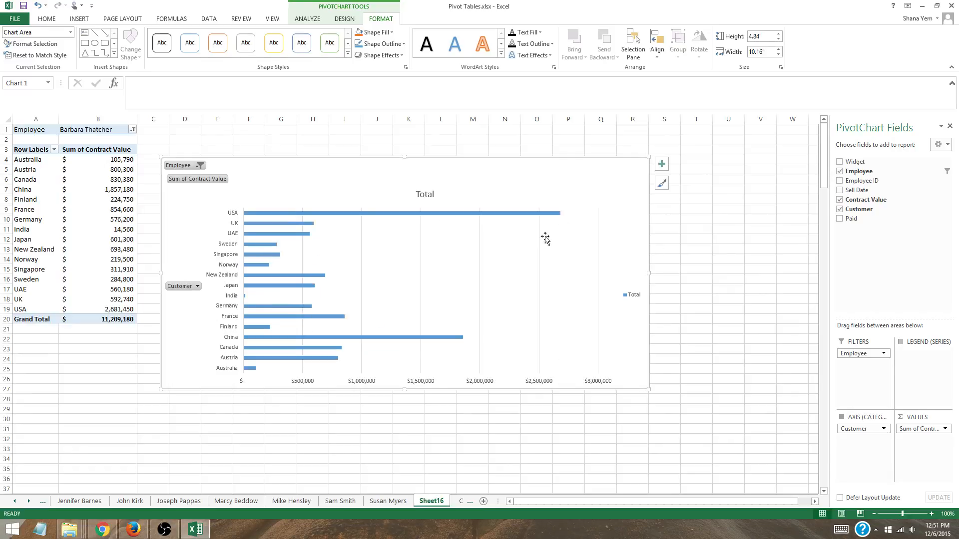
Step: Reset the PivotChart's Employee filter to (All) and deselect the chart
left_click(199, 166)
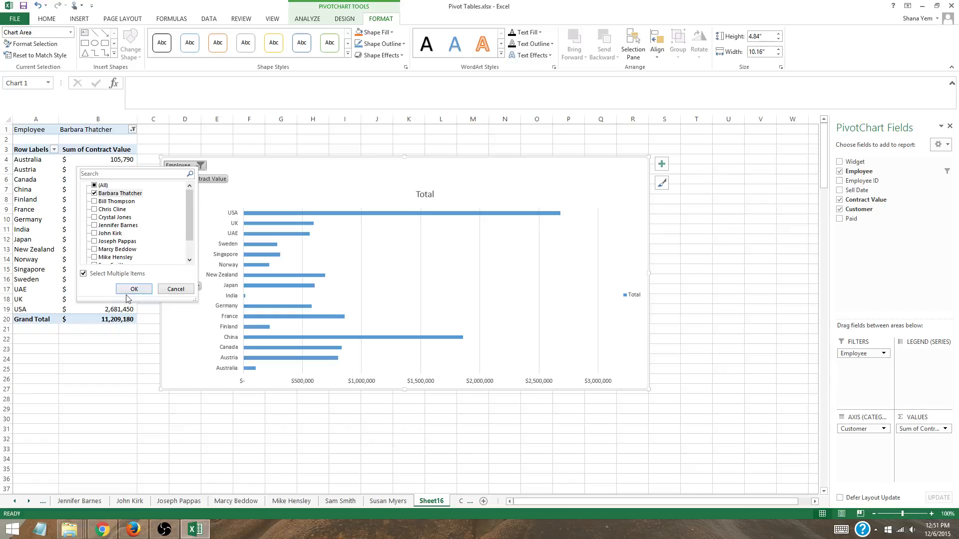
left_click(94, 186)
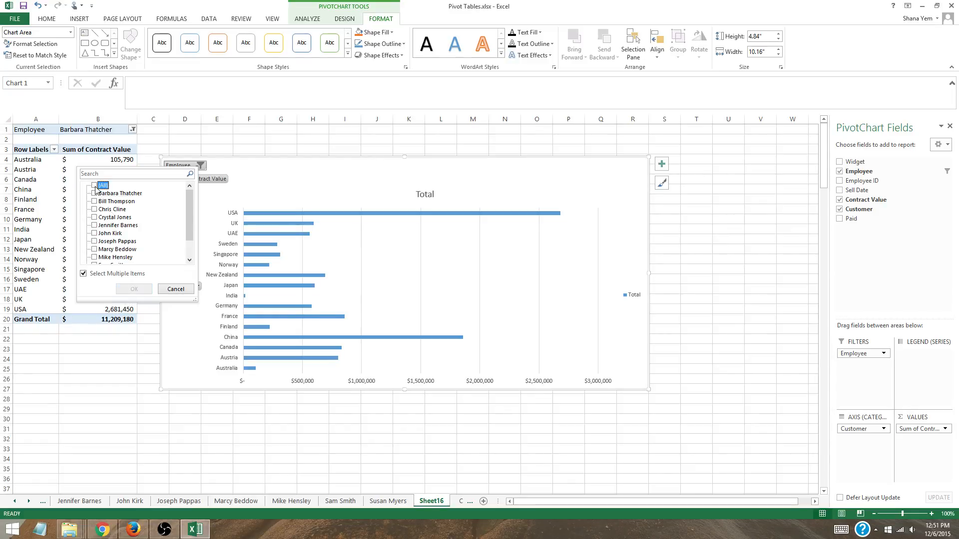
left_click(135, 289)
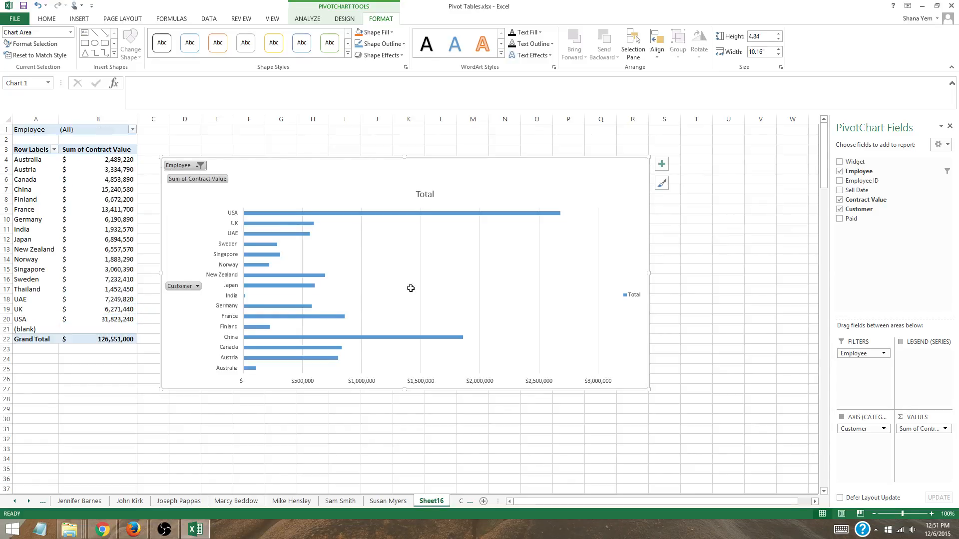
left_click(310, 428)
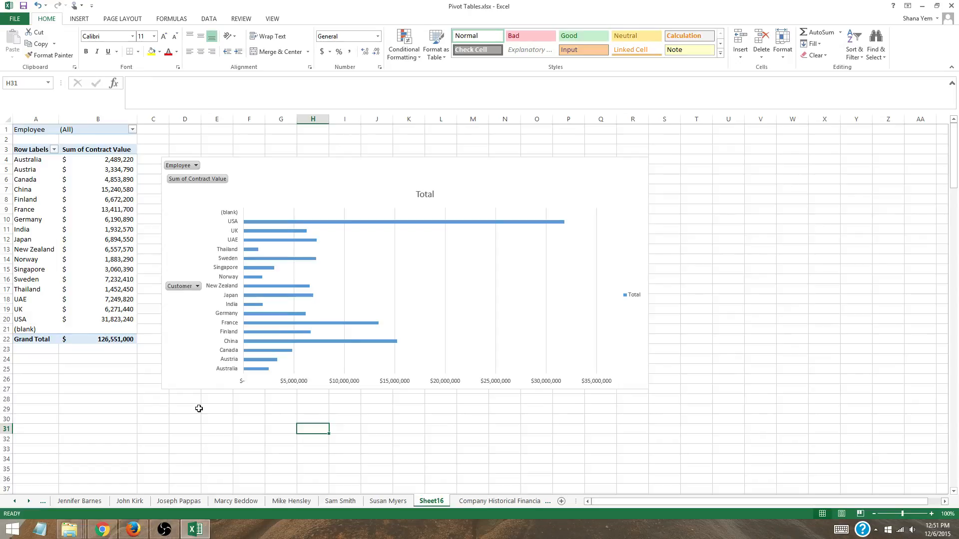
left_click(216, 432)
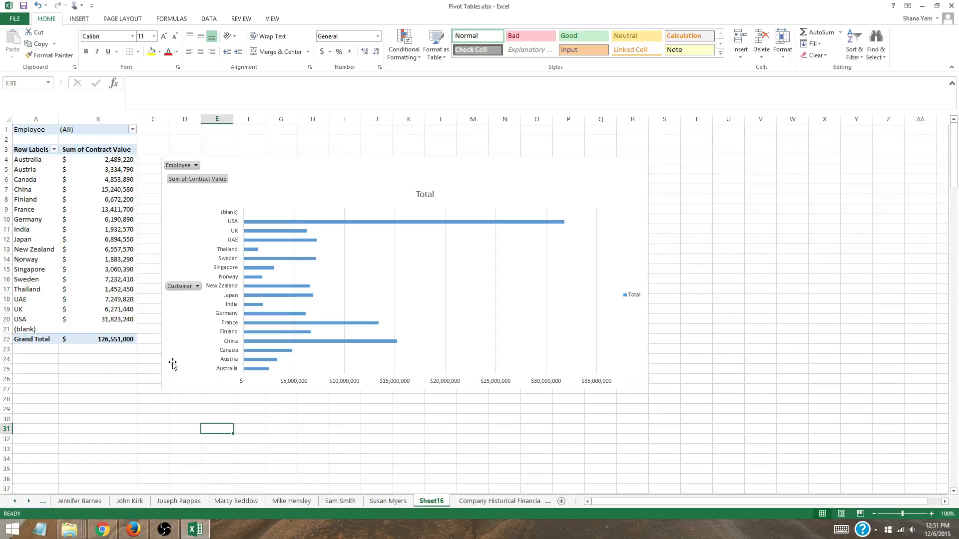